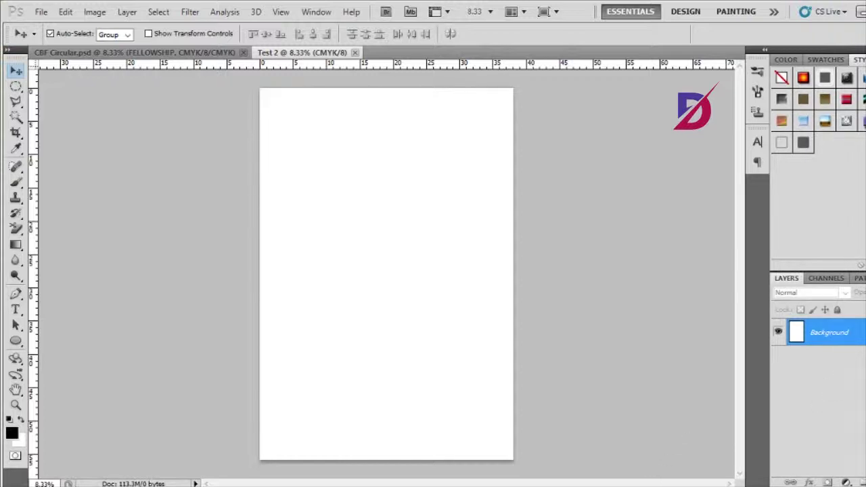
# - Convert the locked Background layer into an editable layer named 'Background'
pyautogui.doubleClick(830, 332)
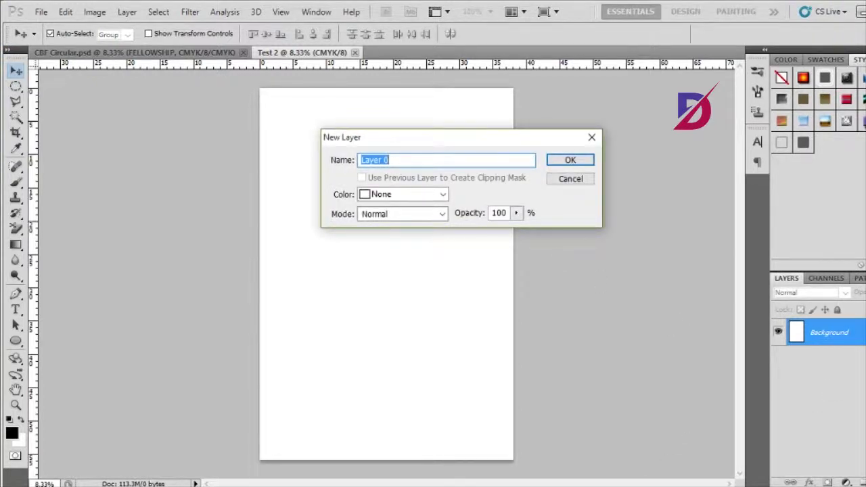
pyautogui.write('Background')
pyautogui.click(576, 164)
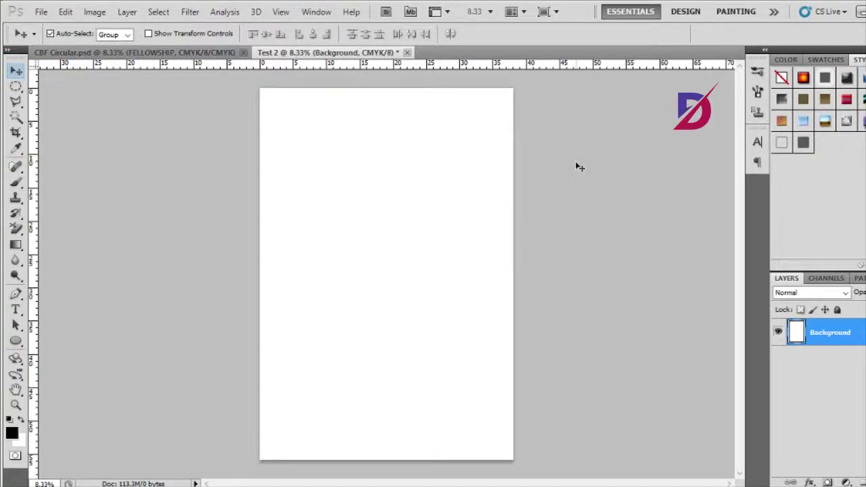
# - Fill the whole Test 2 background with solid black using Alt+Backspace
pyautogui.click(12, 434)
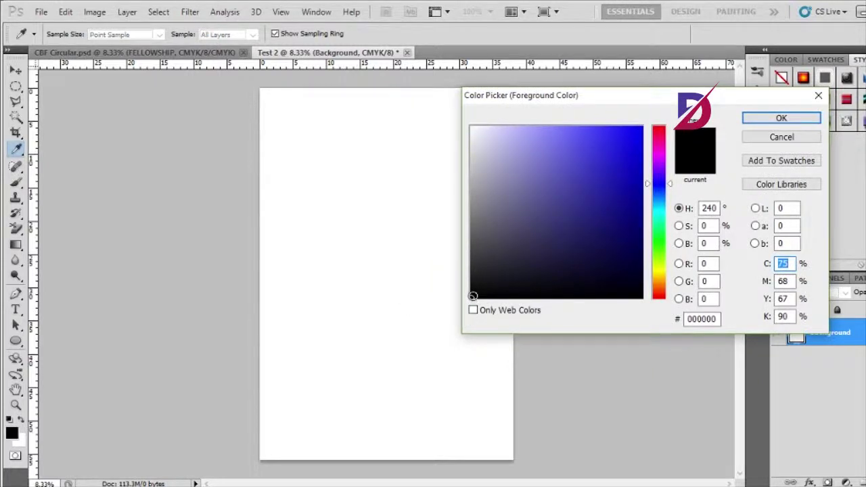
pyautogui.click(753, 137)
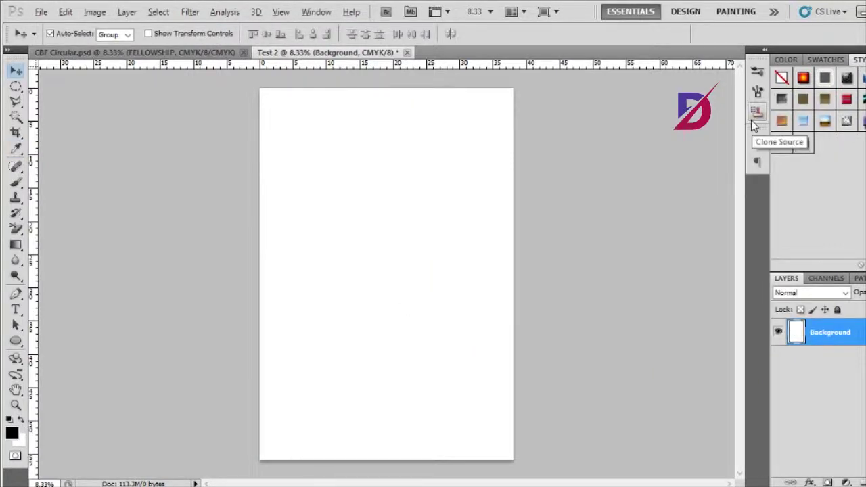
pyautogui.hotkey('alt', 'BackSpace')
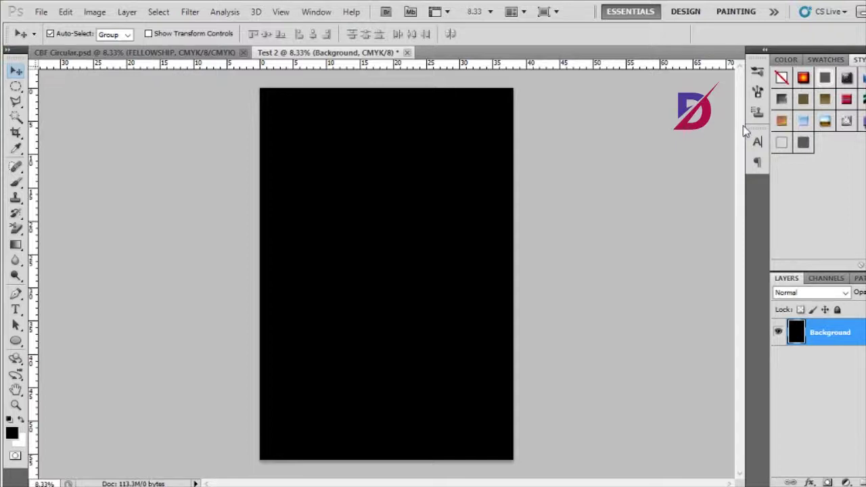
pyautogui.click(15, 309)
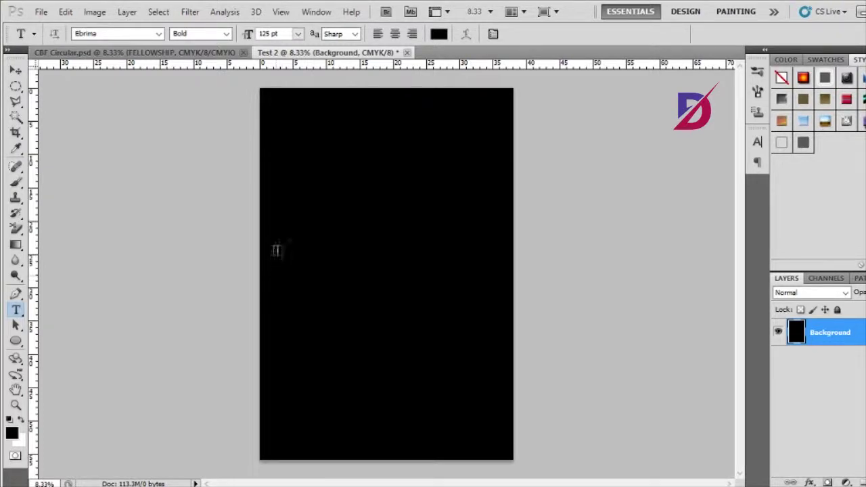
# - Set the type to Ebrima Bold at 150 pt
pyautogui.click(159, 34)
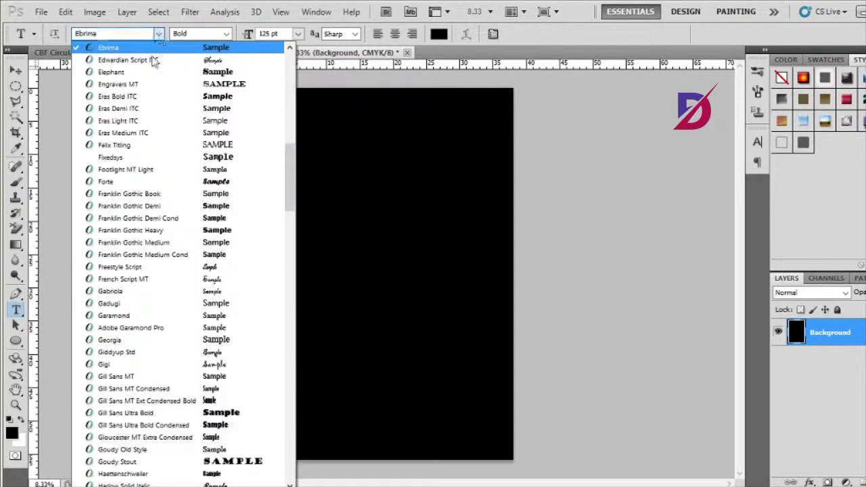
pyautogui.click(160, 34)
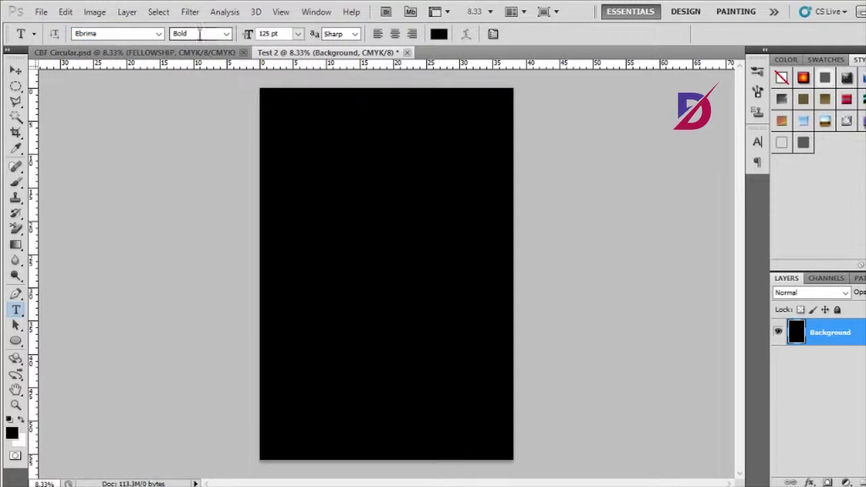
pyautogui.click(226, 33)
pyautogui.click(226, 58)
pyautogui.doubleClick(266, 34)
pyautogui.write('150')
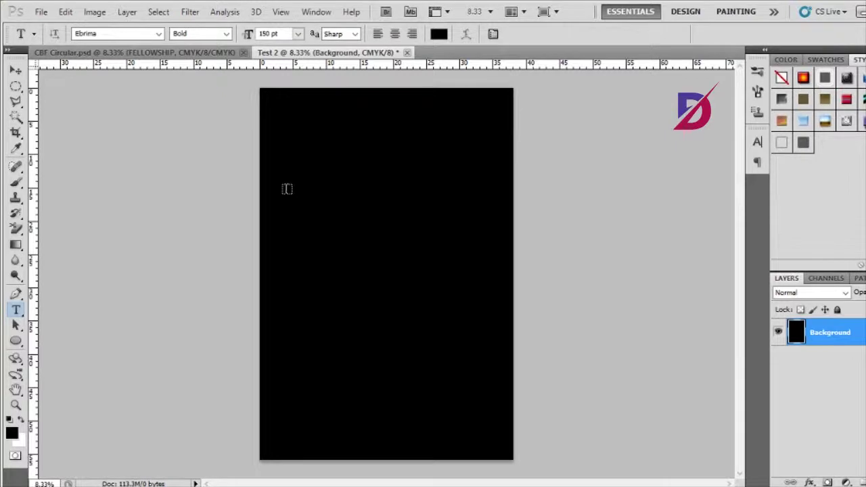
# - Type WELCOME near the page top and pick white as its colour
pyautogui.click(287, 197)
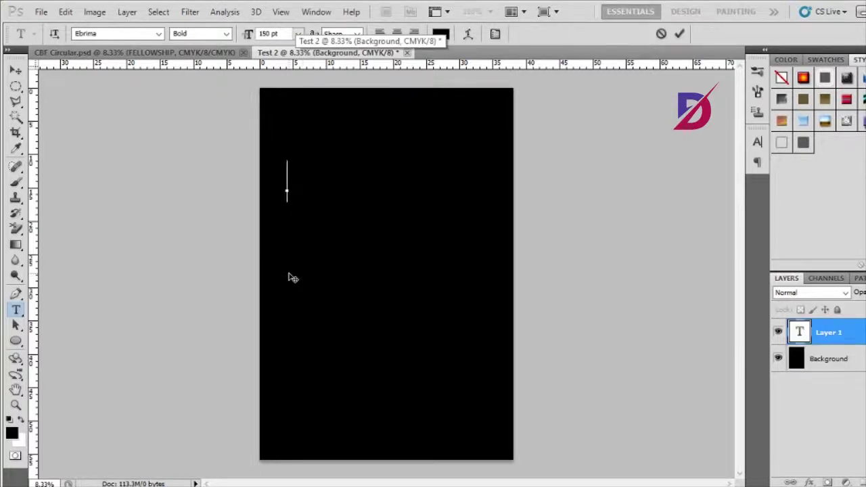
pyautogui.write('WELCOME')
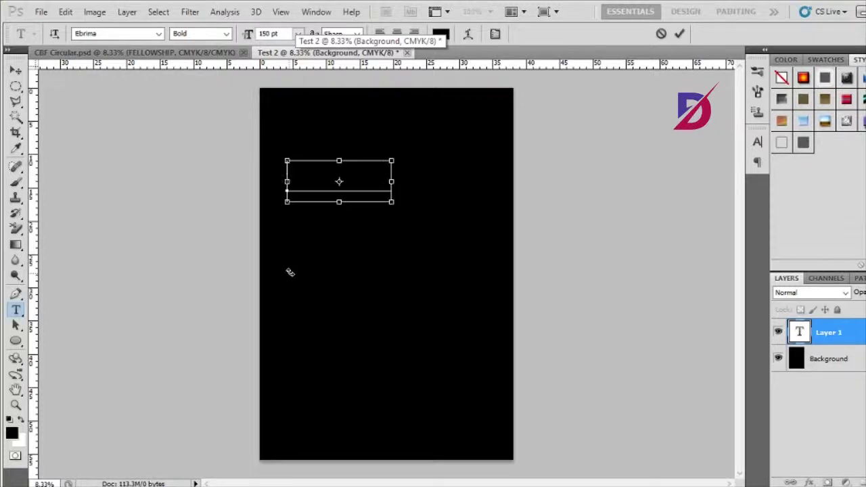
pyautogui.hotkey('ctrl', 'a')
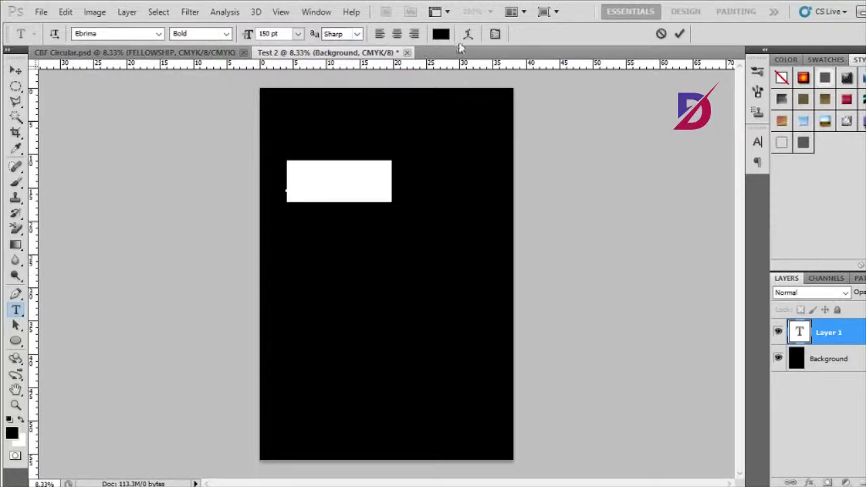
pyautogui.click(441, 33)
pyautogui.moveTo(489, 135); pyautogui.dragTo(463, 125)
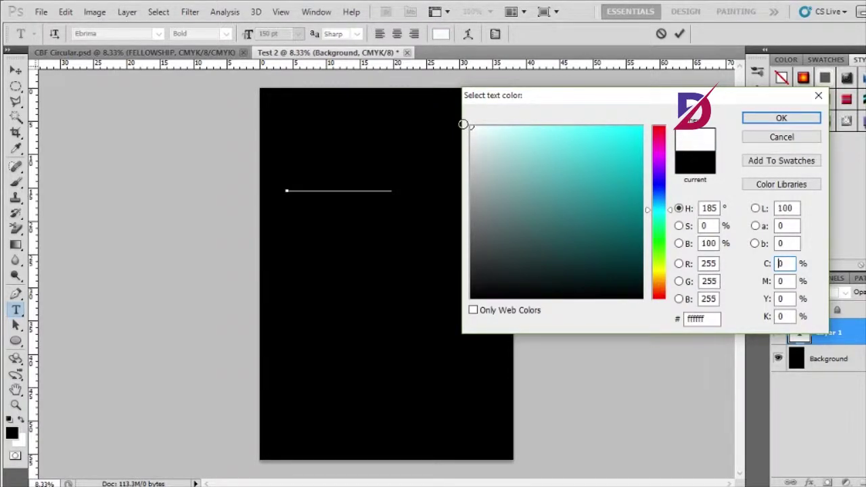
# - Confirm white and enter the heading text REALITY at 180 pt
pyautogui.click(782, 117)
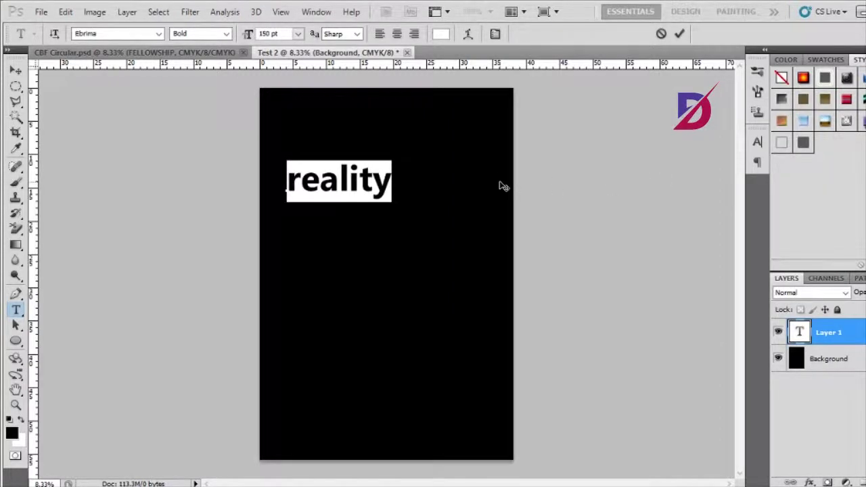
pyautogui.write('RE')
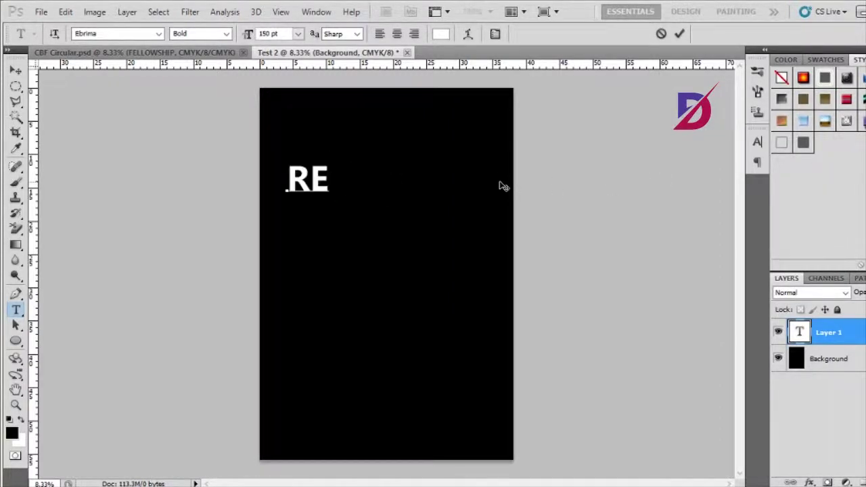
pyautogui.write('ALITY')
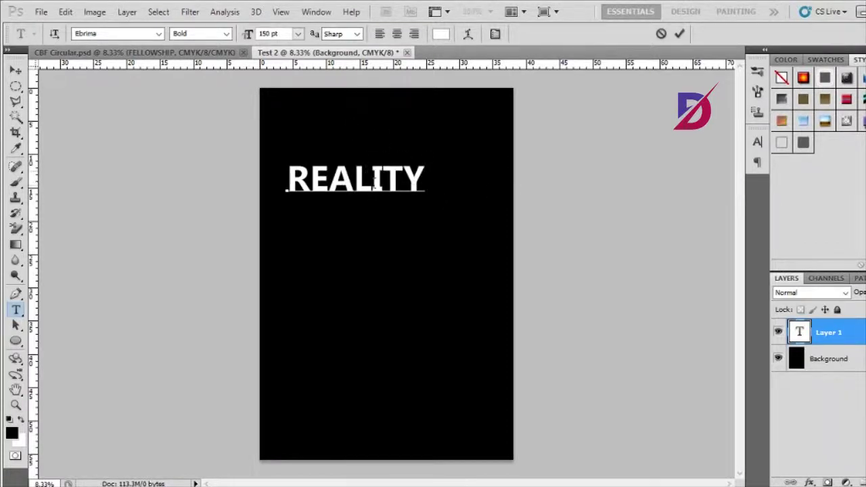
pyautogui.press('ctrl')
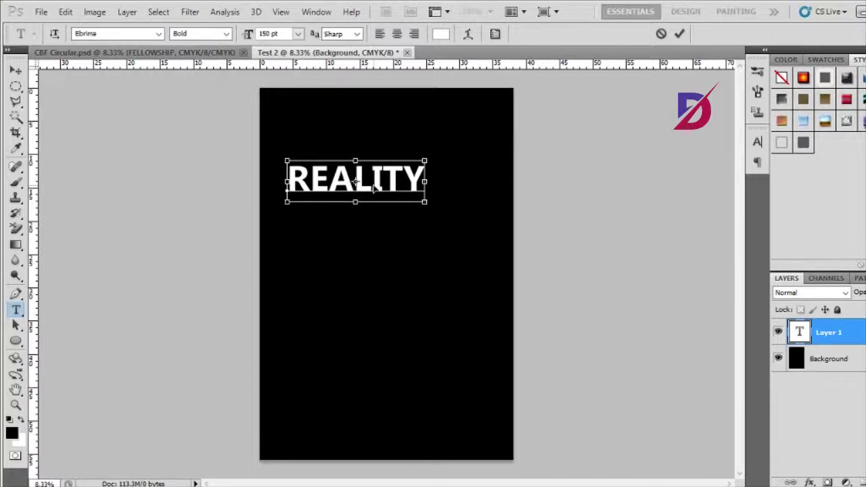
pyautogui.hotkey('ctrl', 'a')
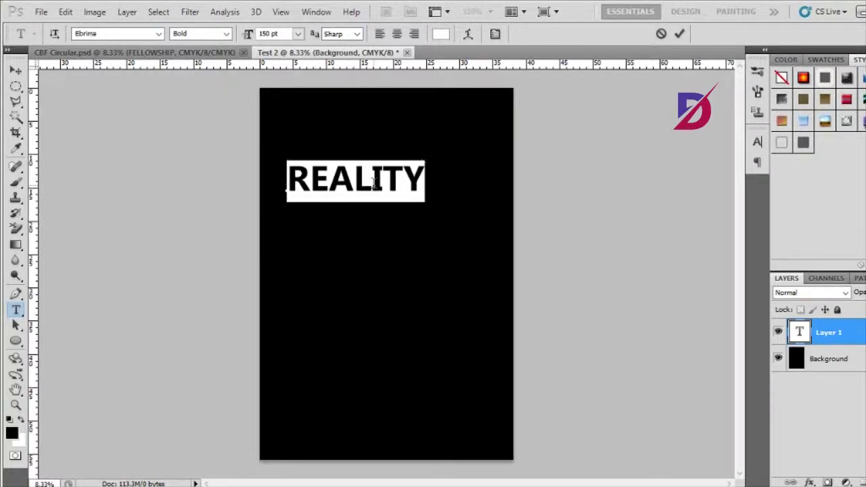
pyautogui.click(269, 34)
pyautogui.write('170')
pyautogui.press('Return')
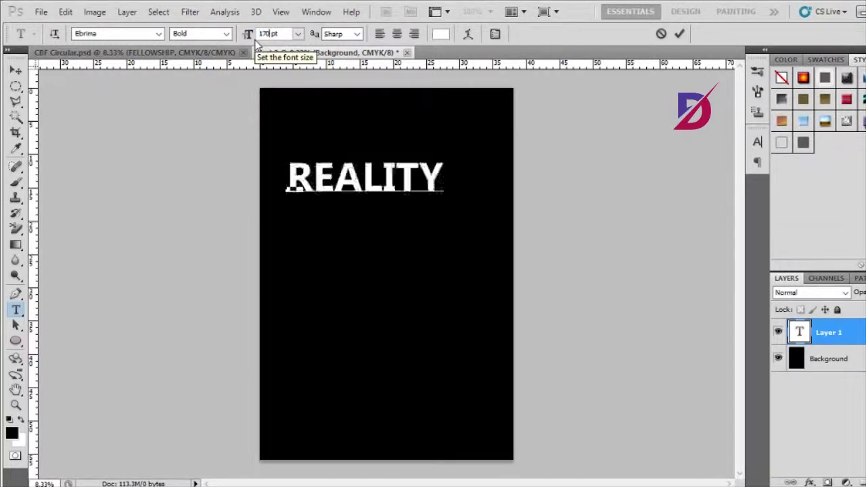
pyautogui.write('180')
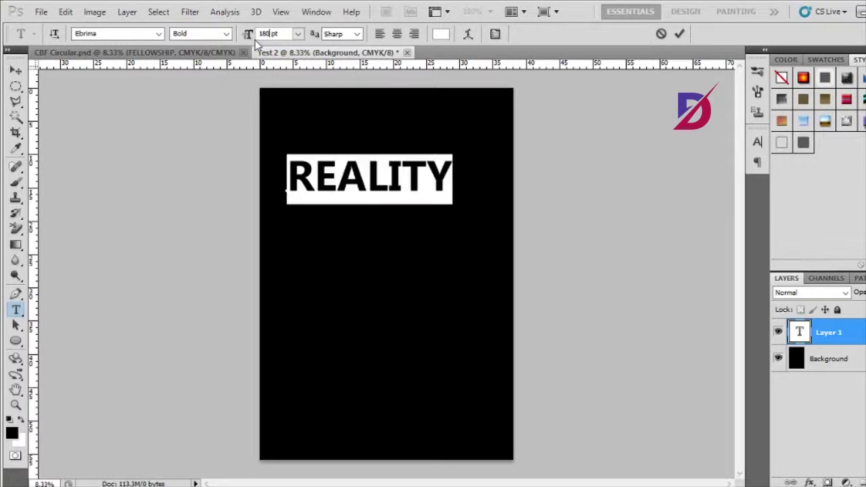
pyautogui.click(680, 34)
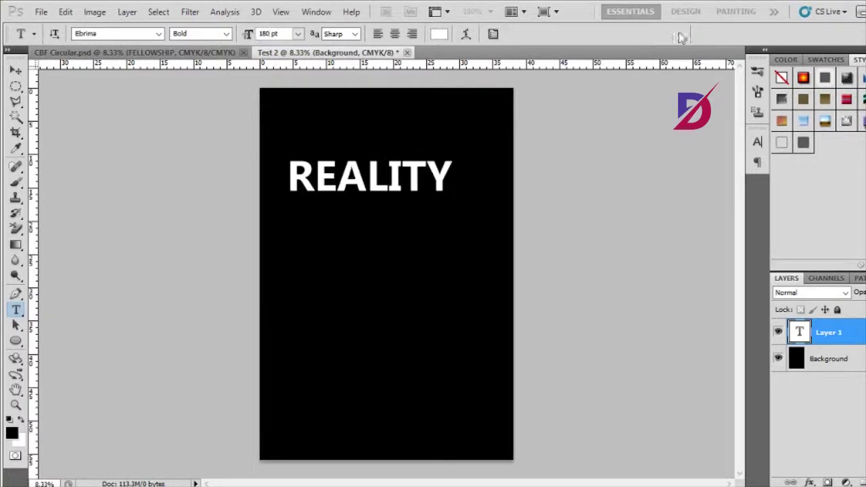
# - Move the REALITY heading down to the middle of the page
pyautogui.click(16, 70)
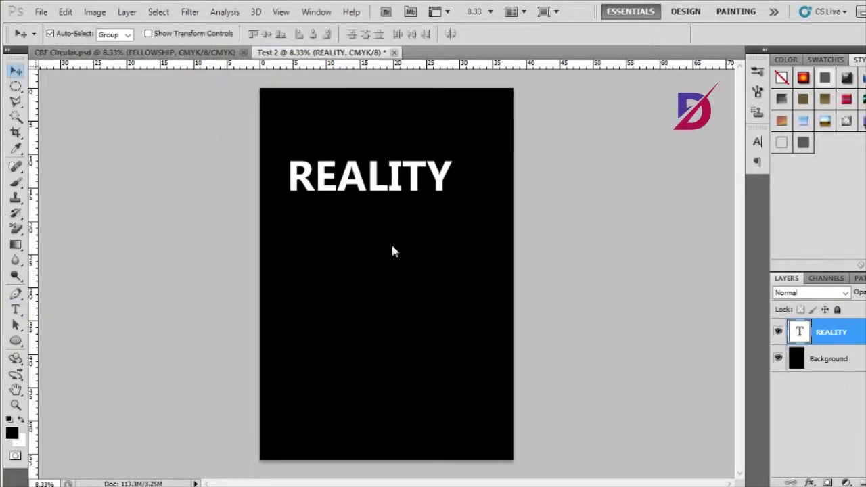
pyautogui.moveTo(357, 209); pyautogui.dragTo(355, 258)
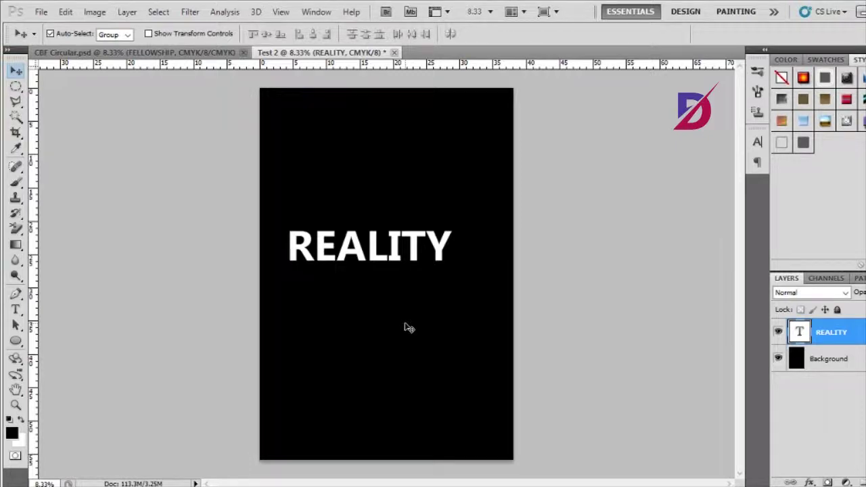
pyautogui.click(16, 310)
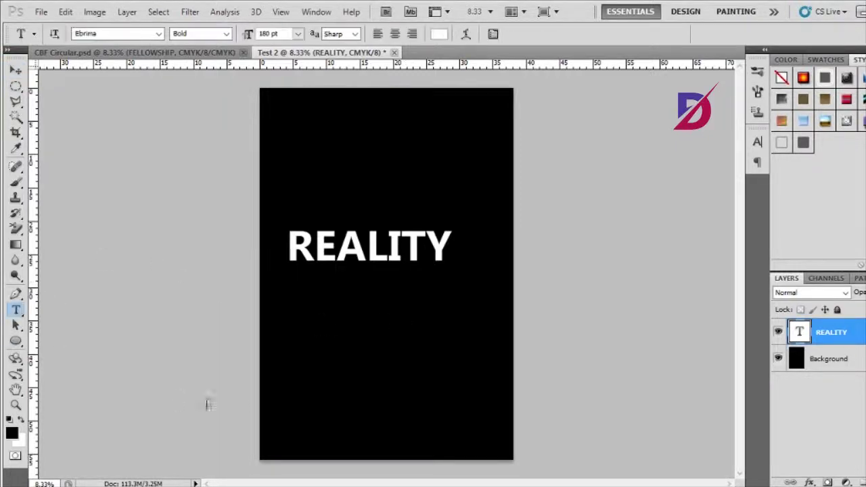
# - Add the website-address text line below REALITY at 80 pt and shift it left
pyautogui.click(294, 329)
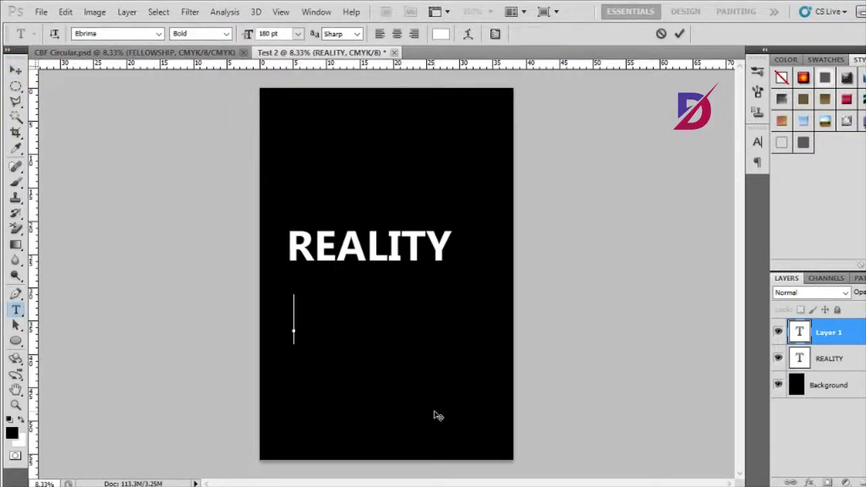
pyautogui.write('K')
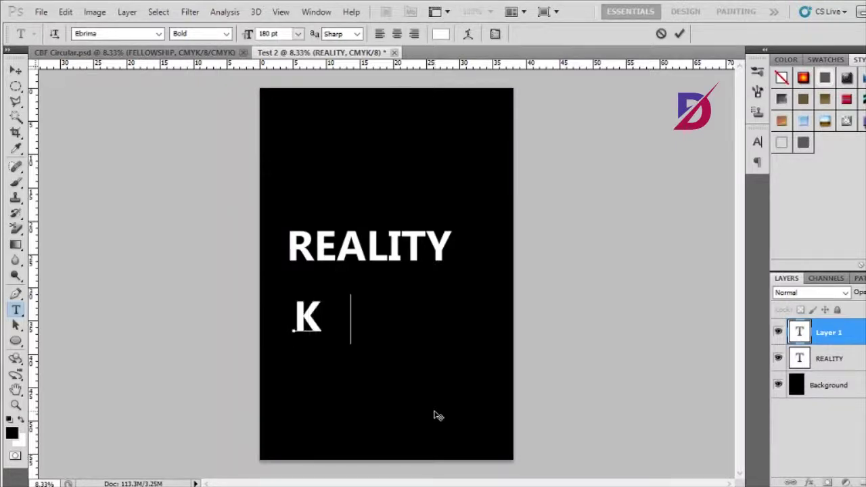
pyautogui.write('AZUNGU')
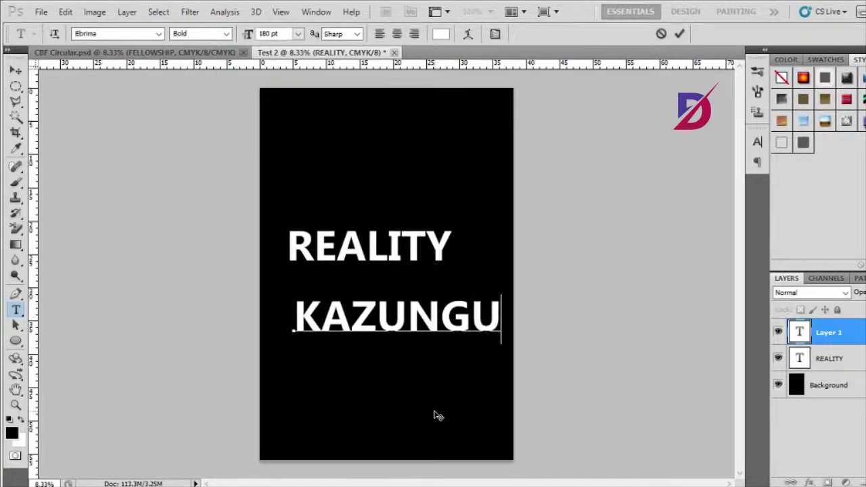
pyautogui.write('D')
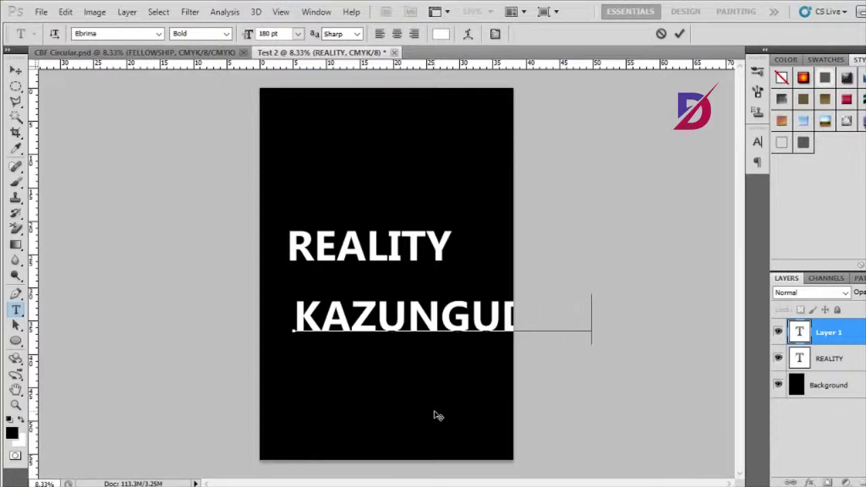
pyautogui.write('AVID')
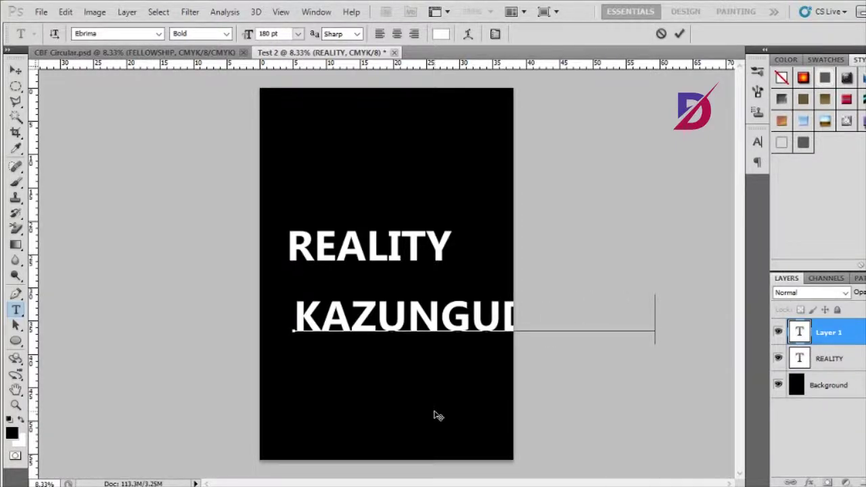
pyautogui.write('SON')
pyautogui.hotkey('ctrl', 'a')
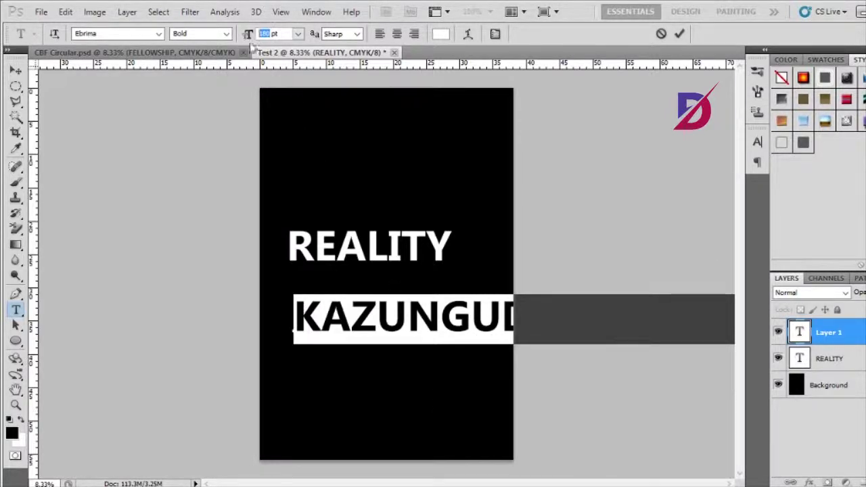
pyautogui.doubleClick(269, 34)
pyautogui.write('80')
pyautogui.press('Return')
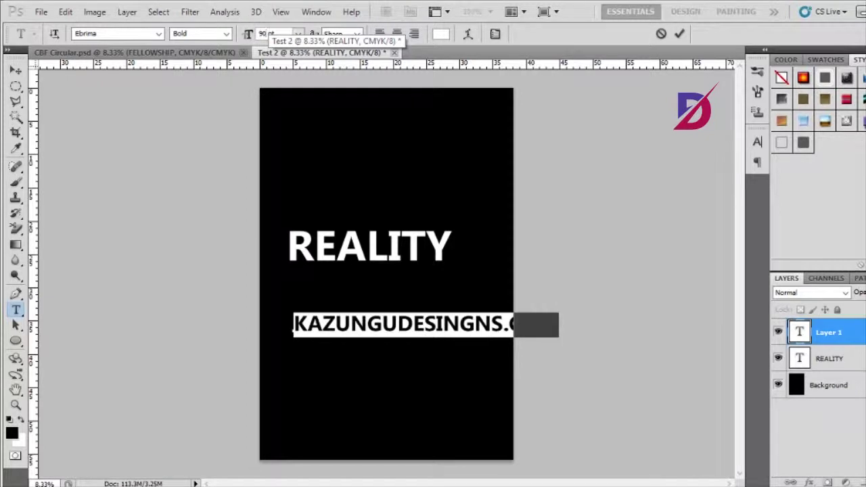
pyautogui.click(679, 33)
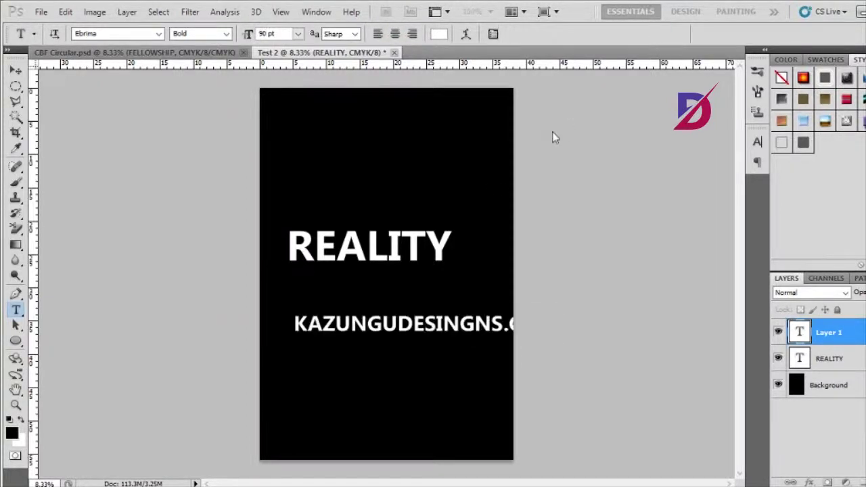
pyautogui.click(16, 70)
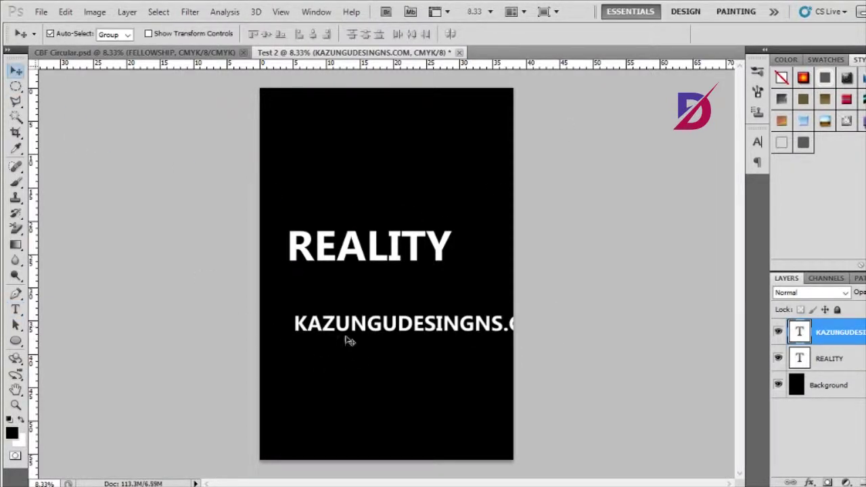
pyautogui.moveTo(342, 335); pyautogui.dragTo(304, 342)
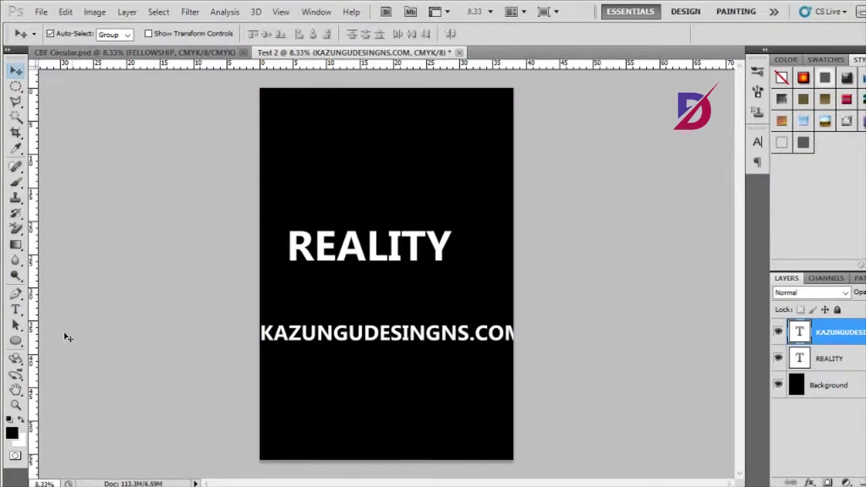
# - Resize the KAZUNGUDESINGNS.COM line to 70 pt so it fits the page
pyautogui.click(15, 309)
pyautogui.click(266, 334)
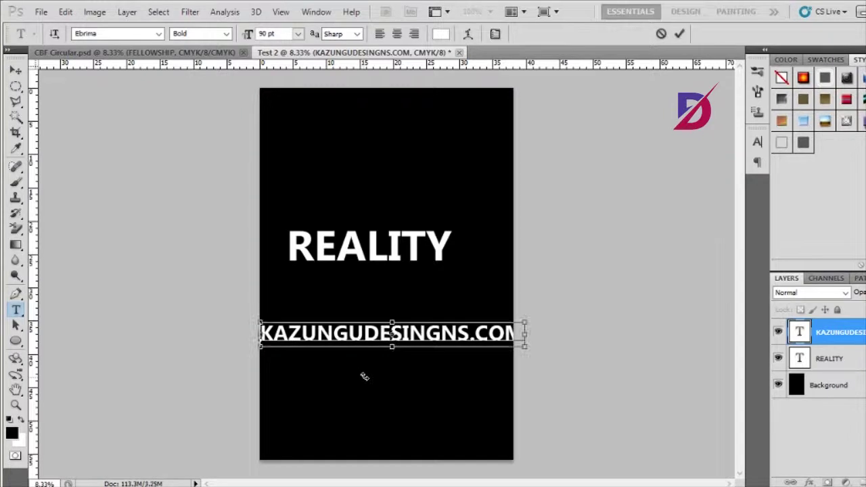
pyautogui.hotkey('ctrl', 'a')
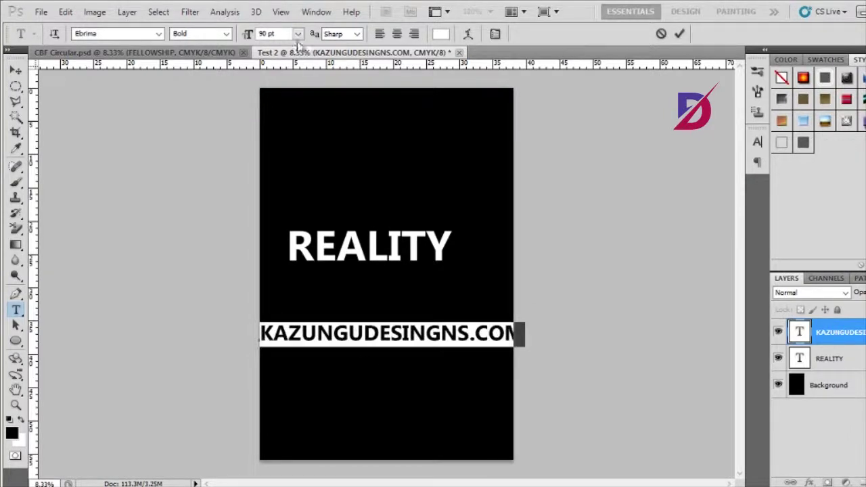
pyautogui.doubleClick(267, 33)
pyautogui.write('85')
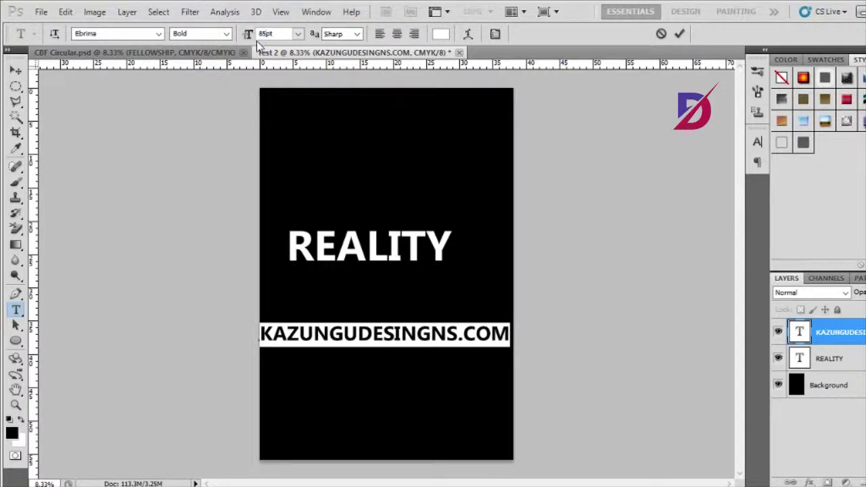
pyautogui.press('BackSpace')
pyautogui.write('70')
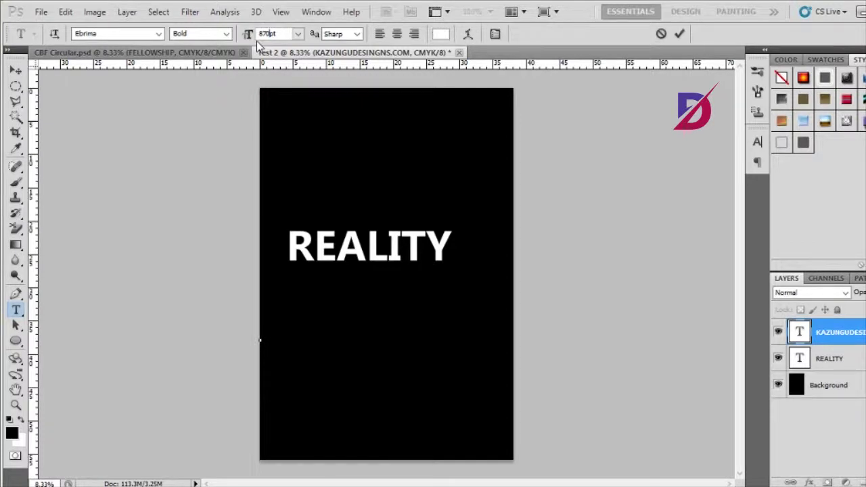
pyautogui.press('BackSpace')
pyautogui.press('BackSpace')
pyautogui.press('BackSpace')
pyautogui.write('70')
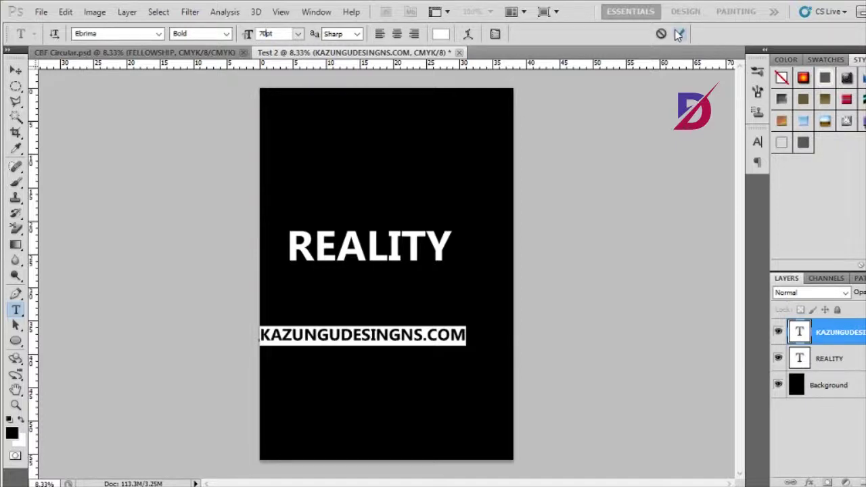
pyautogui.click(679, 35)
# - Reposition REALITY and the web address so the address sits just below the heading
pyautogui.press('v')
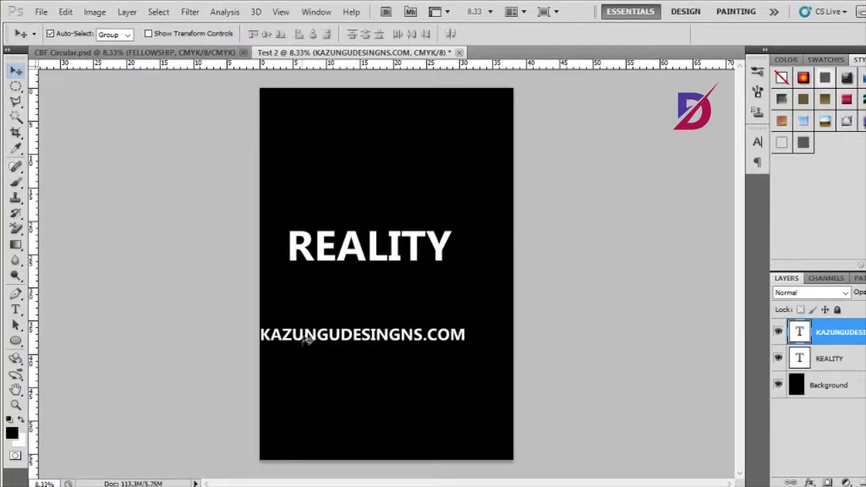
pyautogui.moveTo(306, 341); pyautogui.dragTo(335, 368)
pyautogui.moveTo(319, 254); pyautogui.dragTo(323, 315)
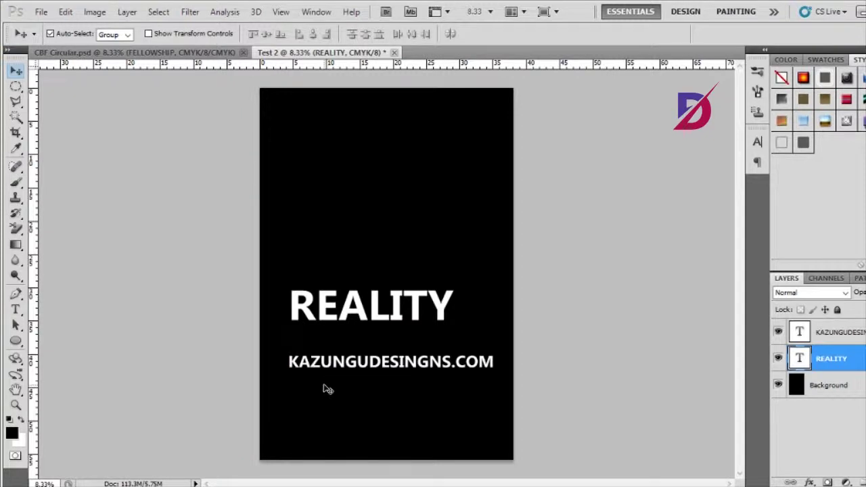
pyautogui.moveTo(308, 315); pyautogui.dragTo(306, 293)
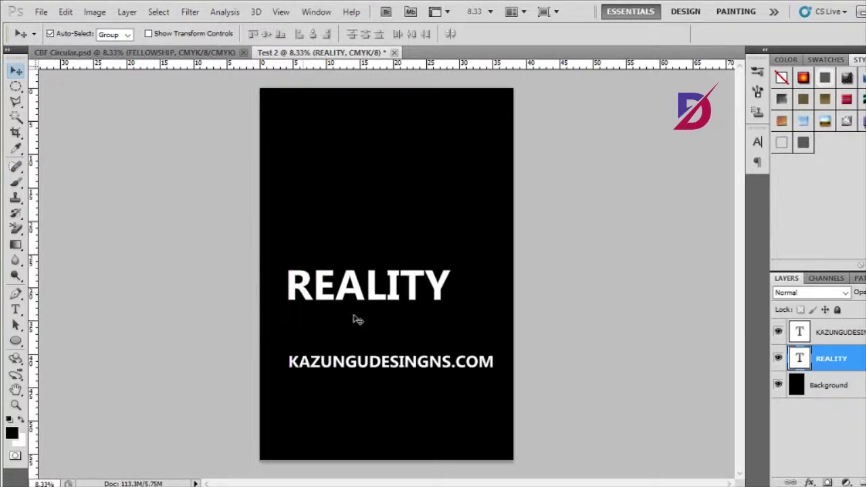
pyautogui.moveTo(303, 364)
pyautogui.mouseDown()
pyautogui.moveTo(315, 344)
pyautogui.moveTo(313, 359)
pyautogui.mouseUp()
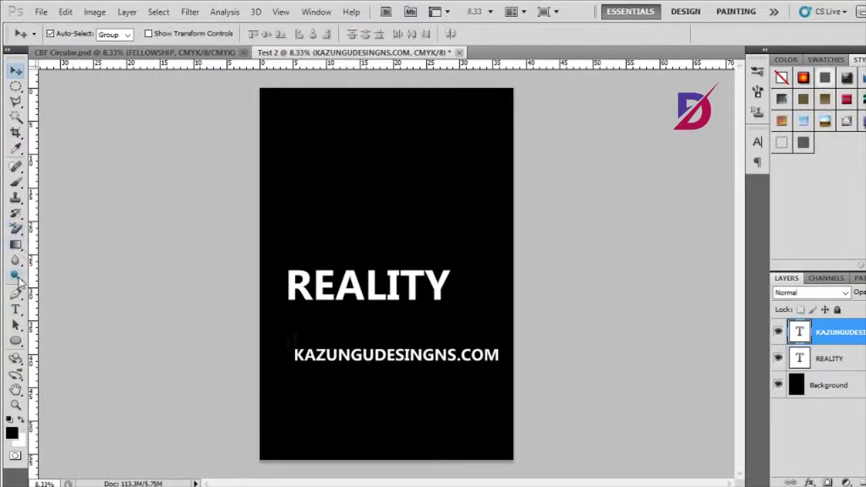
# - Add a white LTD text line above REALITY at 100 pt
pyautogui.click(16, 310)
pyautogui.click(307, 220)
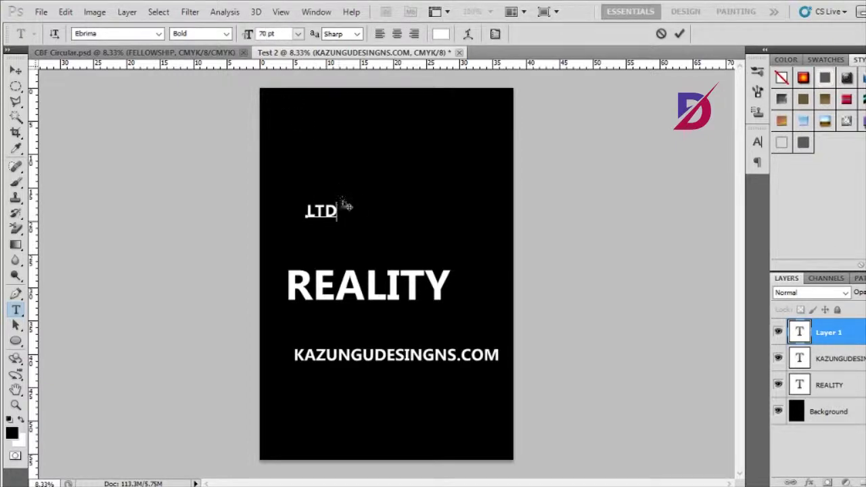
pyautogui.moveTo(344, 205); pyautogui.dragTo(313, 220)
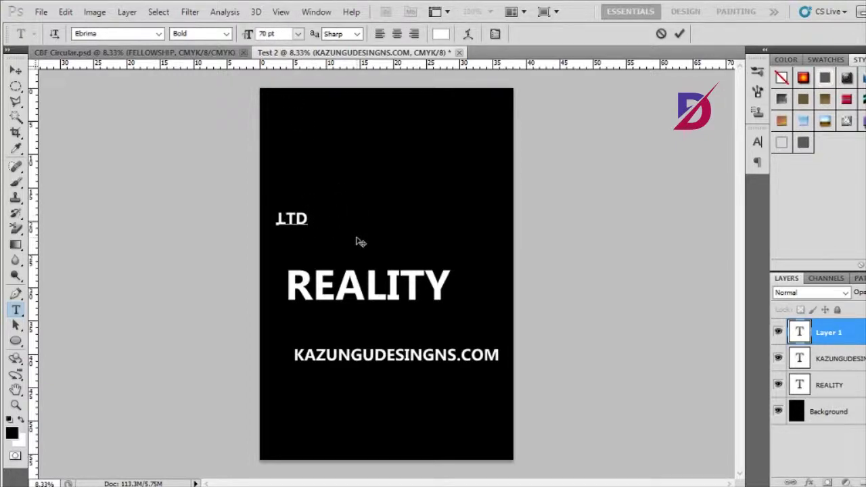
pyautogui.hotkey('ctrl', 'a')
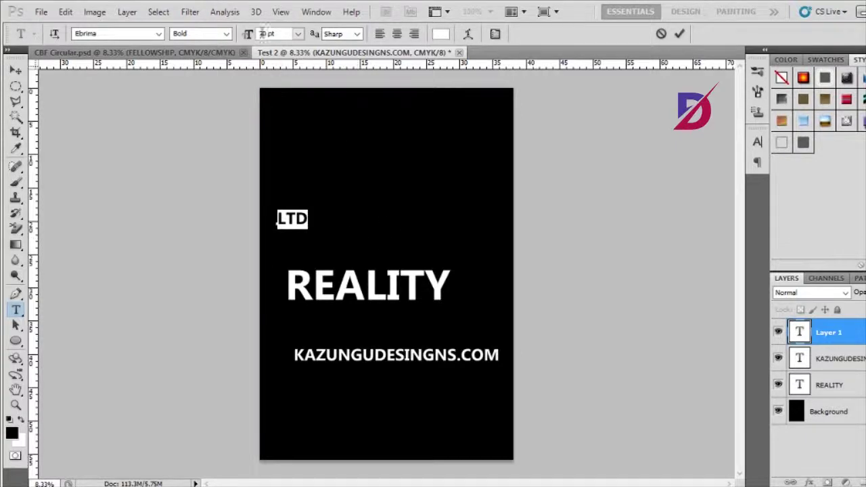
pyautogui.click(267, 34)
pyautogui.write('5')
pyautogui.press('Return')
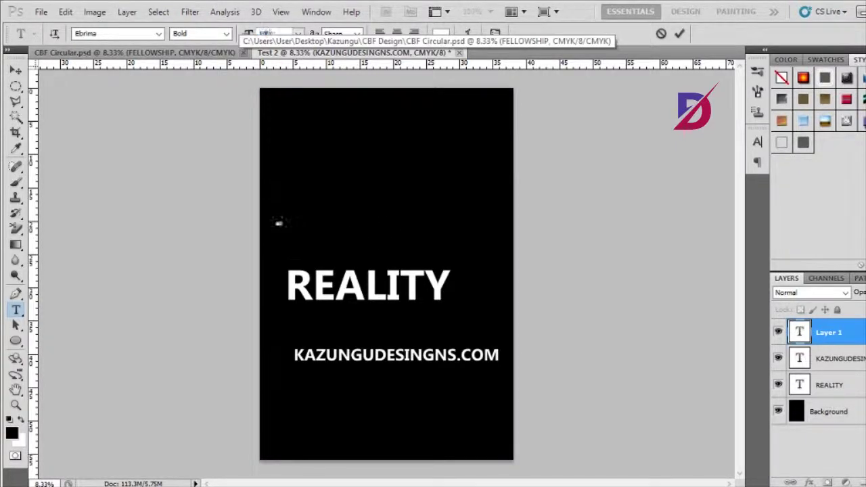
pyautogui.write('100')
pyautogui.press('Return')
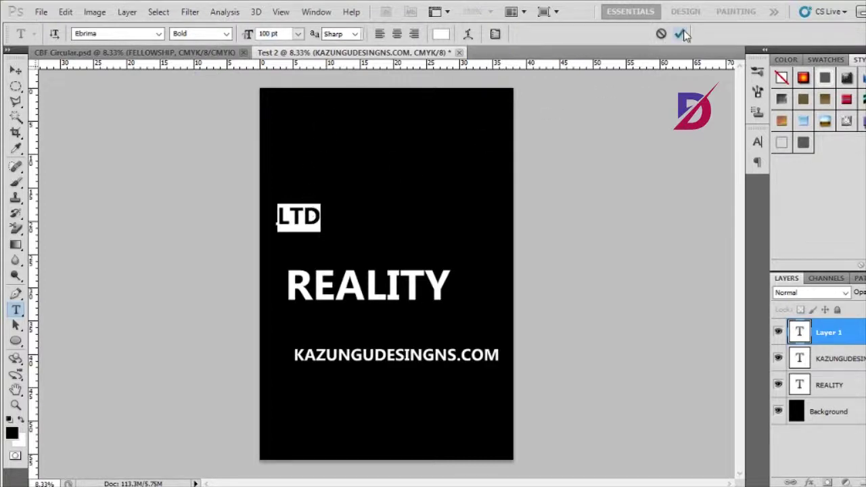
pyautogui.click(681, 34)
# - Move LTD to the upper right and pull REALITY and the web address closer together
pyautogui.click(14, 71)
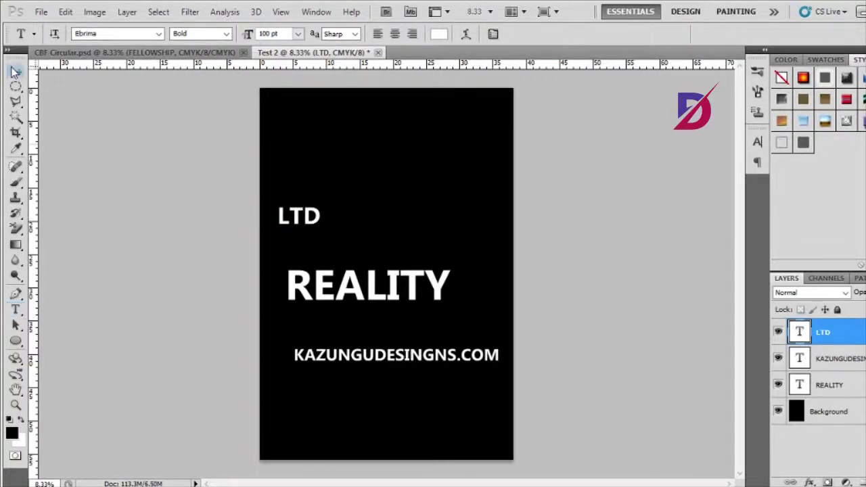
pyautogui.moveTo(298, 226); pyautogui.dragTo(477, 216)
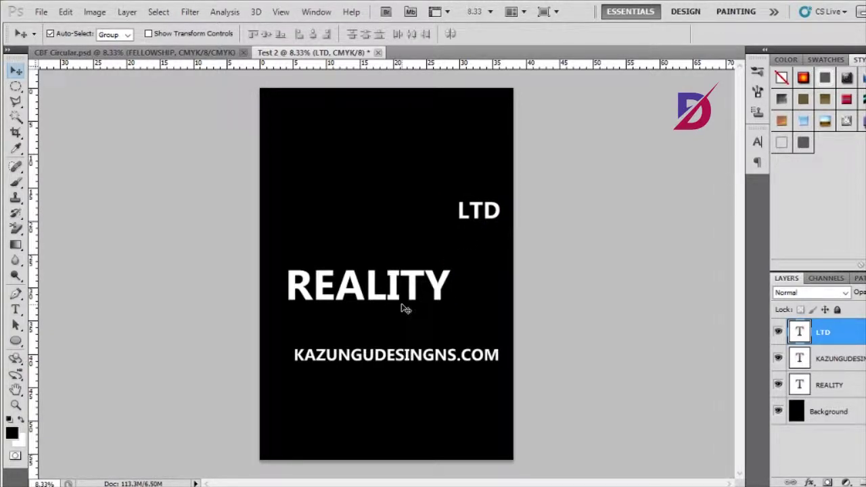
pyautogui.moveTo(354, 296); pyautogui.dragTo(364, 279)
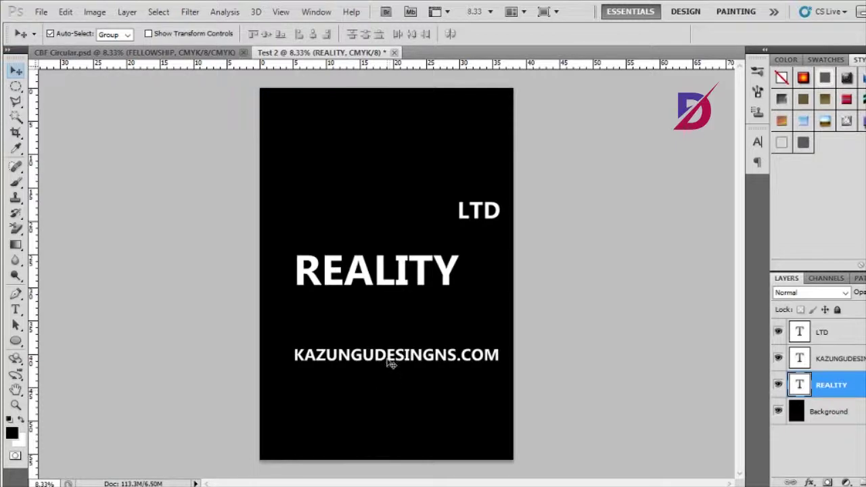
pyautogui.moveTo(391, 360); pyautogui.dragTo(388, 321)
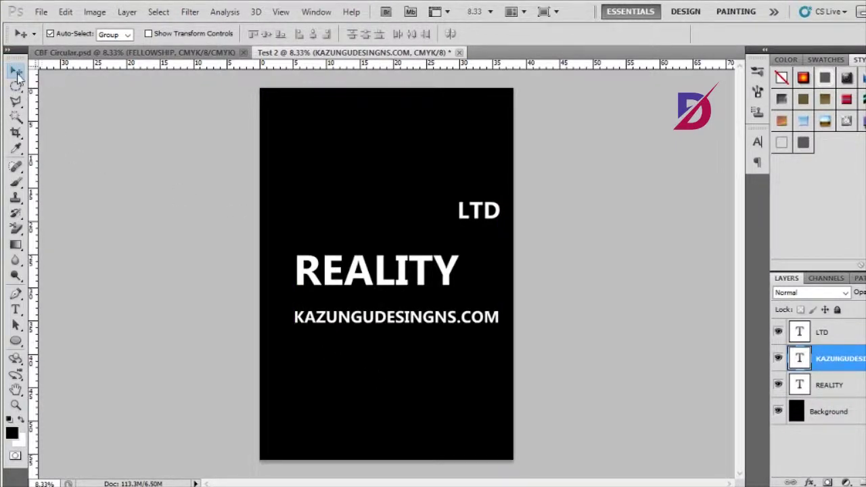
# - Draw a wide black rectangle below the web address
pyautogui.click(183, 334)
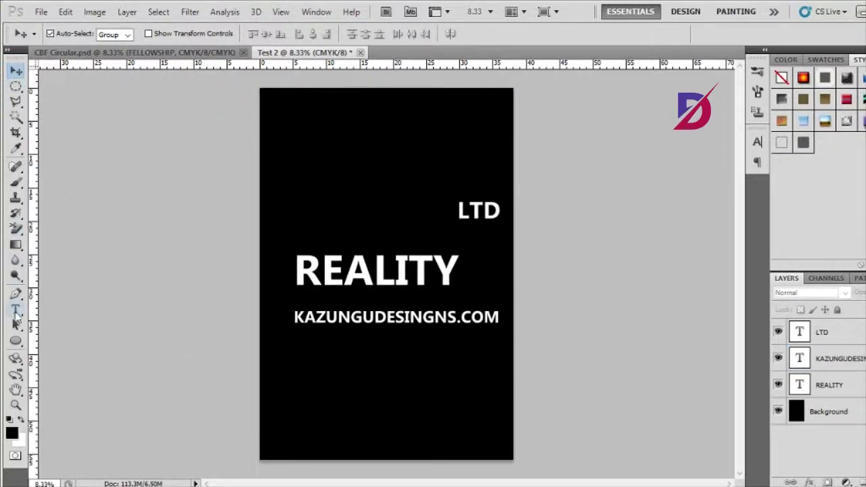
pyautogui.click(16, 342)
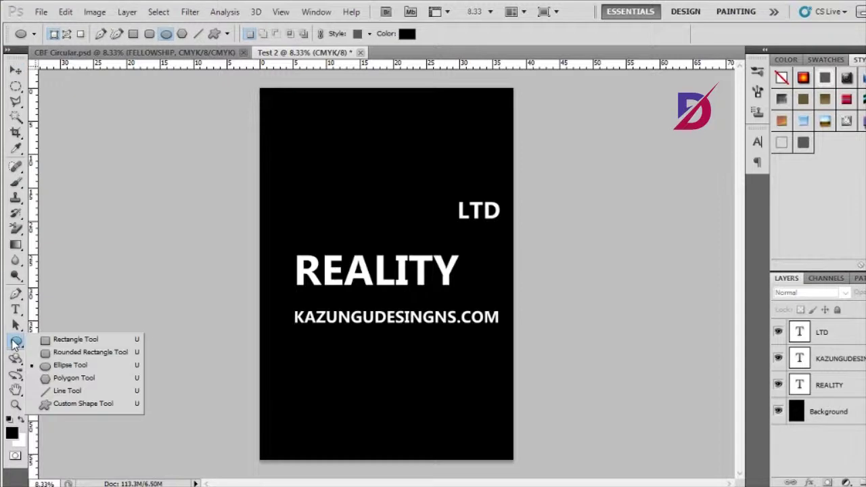
pyautogui.click(68, 340)
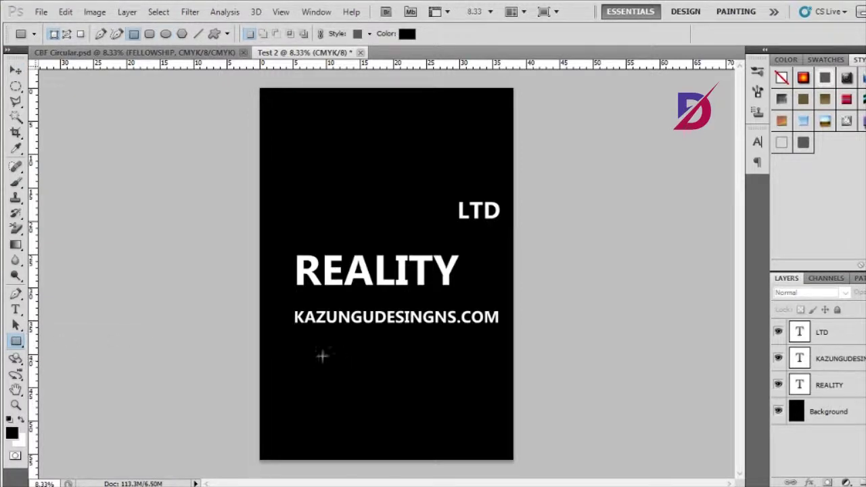
pyautogui.moveTo(286, 342)
pyautogui.mouseDown()
pyautogui.moveTo(354, 385)
pyautogui.moveTo(511, 387)
pyautogui.mouseUp()
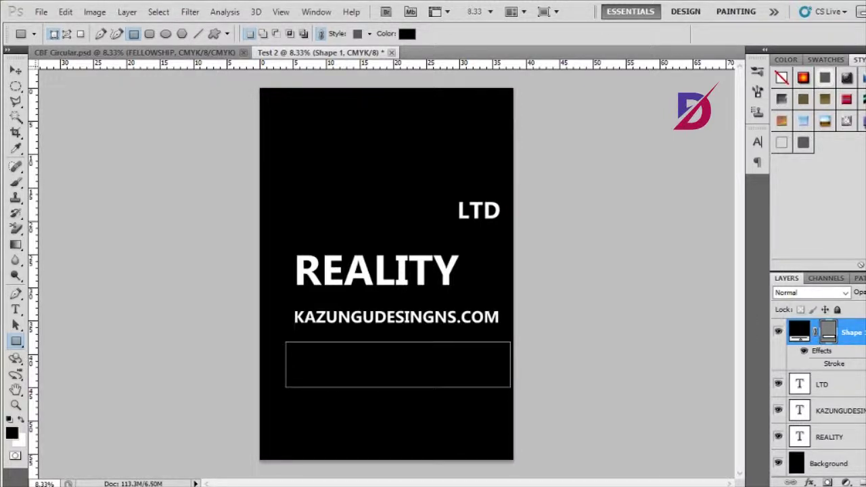
# - Give the rectangle a 50 px white Stroke layer style
pyautogui.click(811, 482)
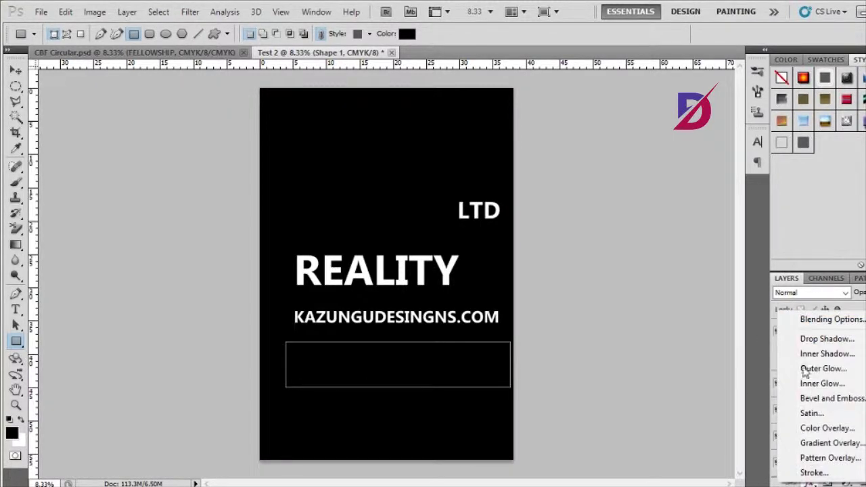
pyautogui.press('Escape')
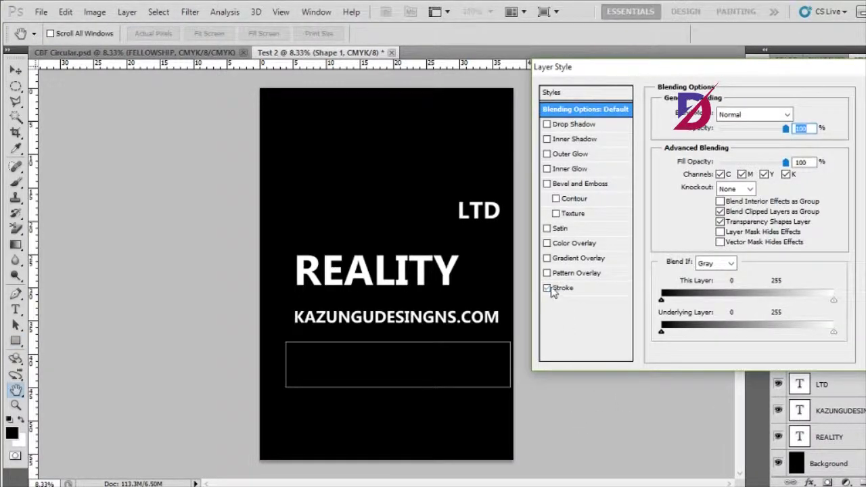
pyautogui.click(570, 289)
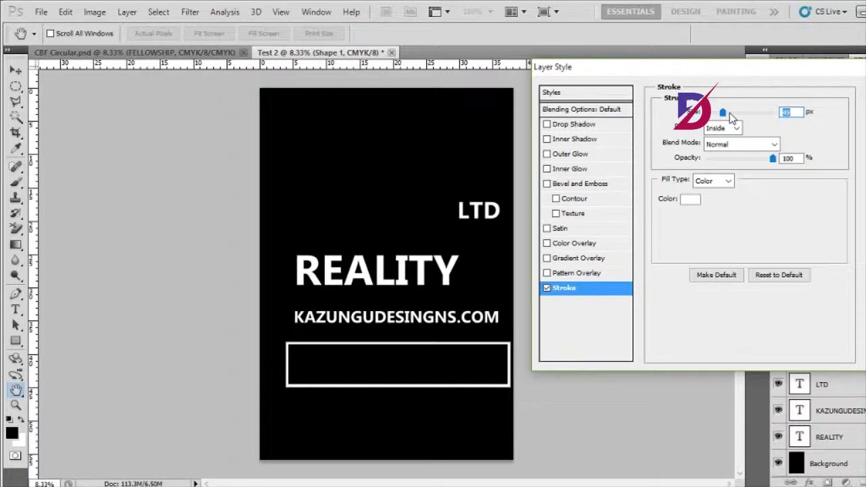
pyautogui.write('50')
pyautogui.press('Return')
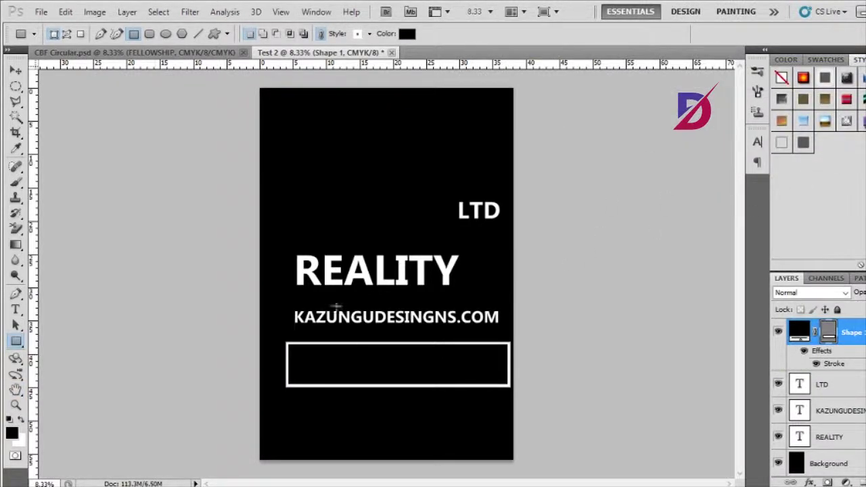
# - Move the outlined rectangle over the URL and stack it beneath the URL text layer
pyautogui.click(15, 70)
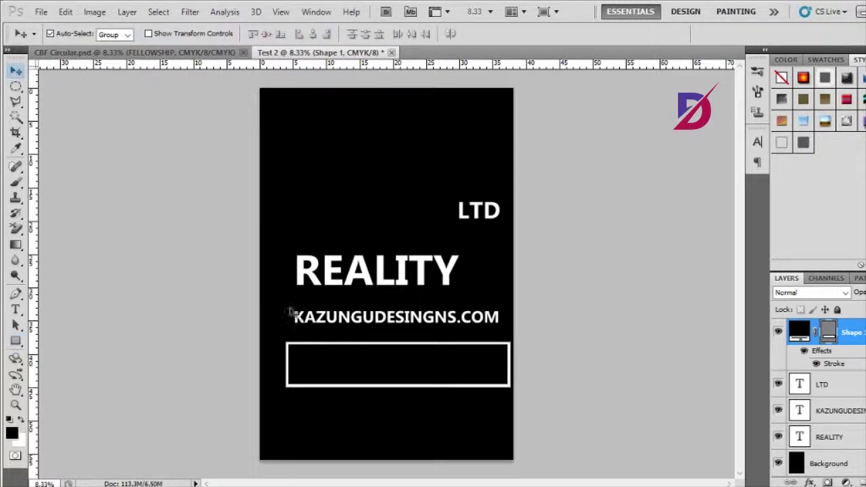
pyautogui.moveTo(338, 360); pyautogui.dragTo(338, 316)
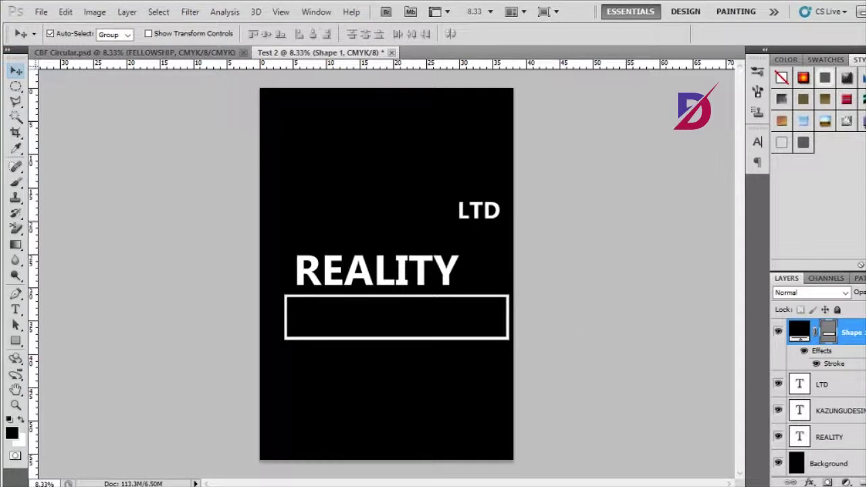
pyautogui.moveTo(850, 330); pyautogui.dragTo(854, 411)
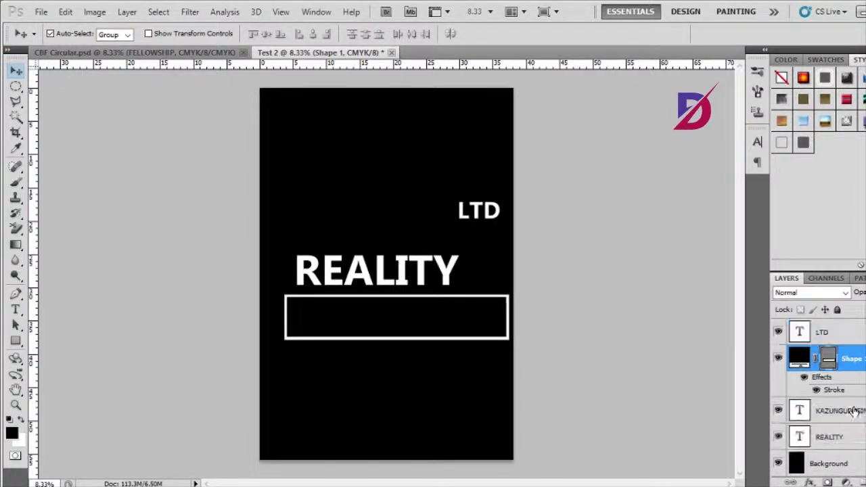
pyautogui.moveTo(853, 359); pyautogui.dragTo(859, 420)
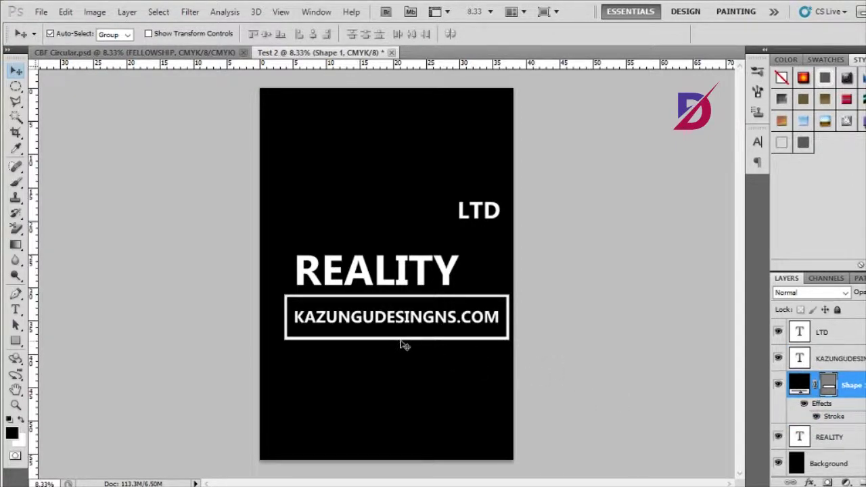
# - Fine-tune the frame around the URL and shift REALITY slightly left
pyautogui.press('Down')
pyautogui.press('Up')
pyautogui.moveTo(399, 339); pyautogui.dragTo(400, 342)
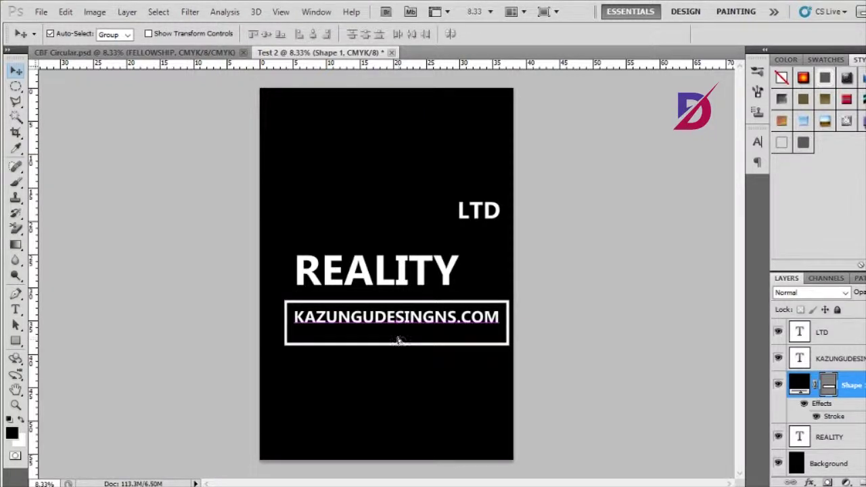
pyautogui.hotkey('ctrl', 'z')
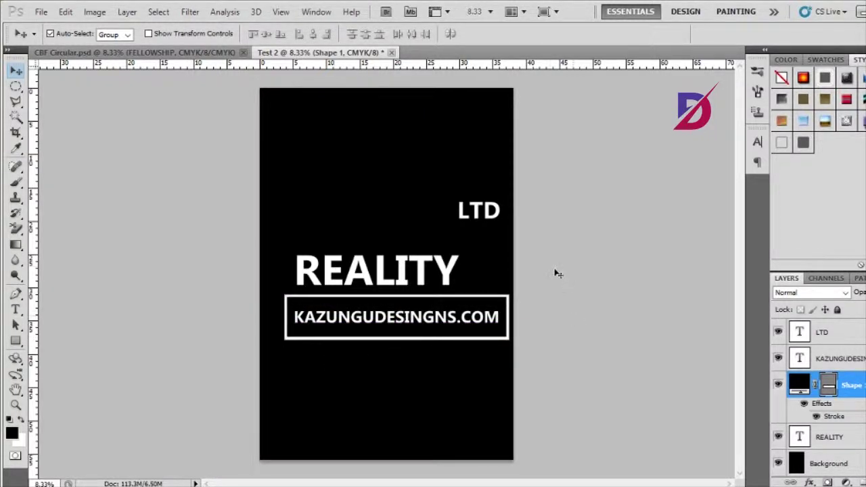
pyautogui.click(557, 273)
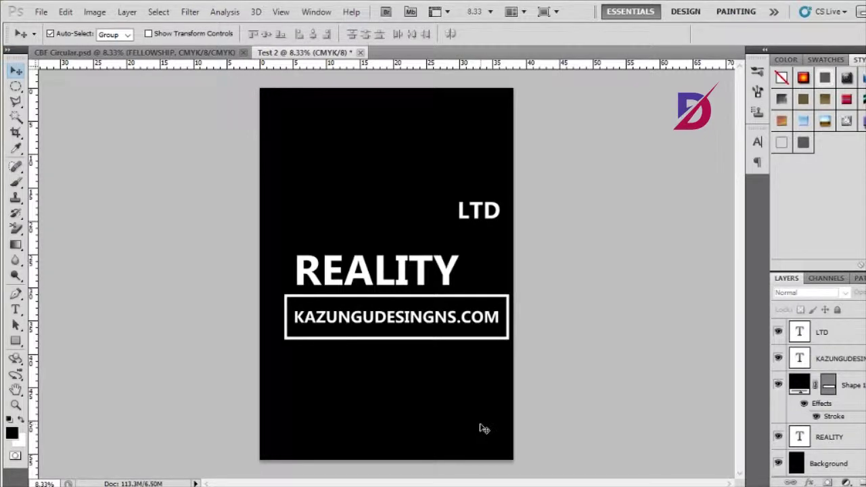
pyautogui.moveTo(359, 281); pyautogui.dragTo(346, 278)
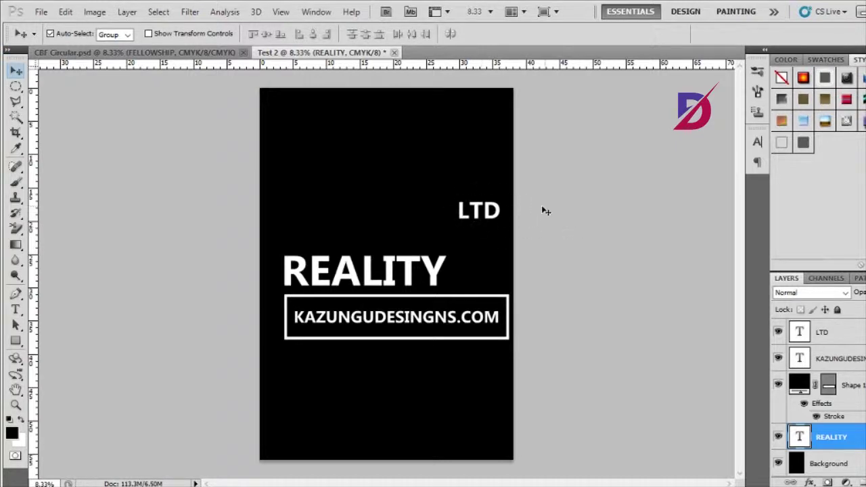
# - Draw a second outlined rectangle and move it around the LTD text
pyautogui.click(16, 341)
pyautogui.moveTo(326, 194)
pyautogui.mouseDown()
pyautogui.moveTo(384, 240)
pyautogui.moveTo(421, 234)
pyautogui.mouseUp()
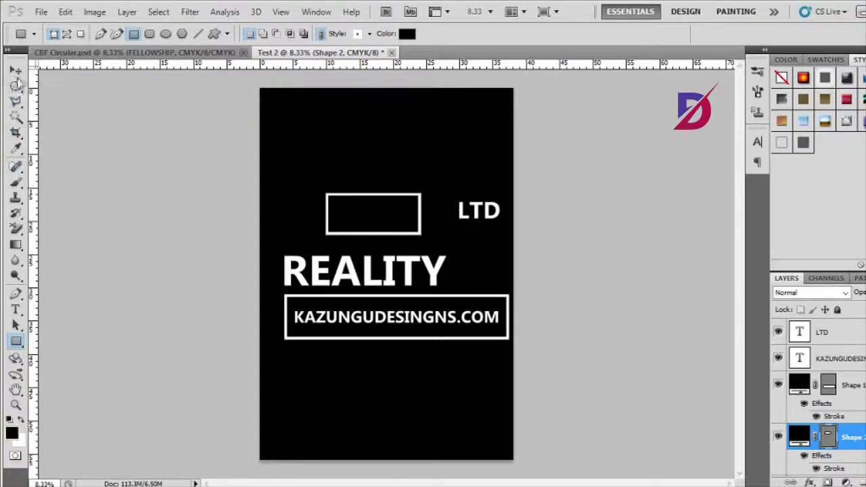
pyautogui.click(16, 70)
pyautogui.click(463, 222)
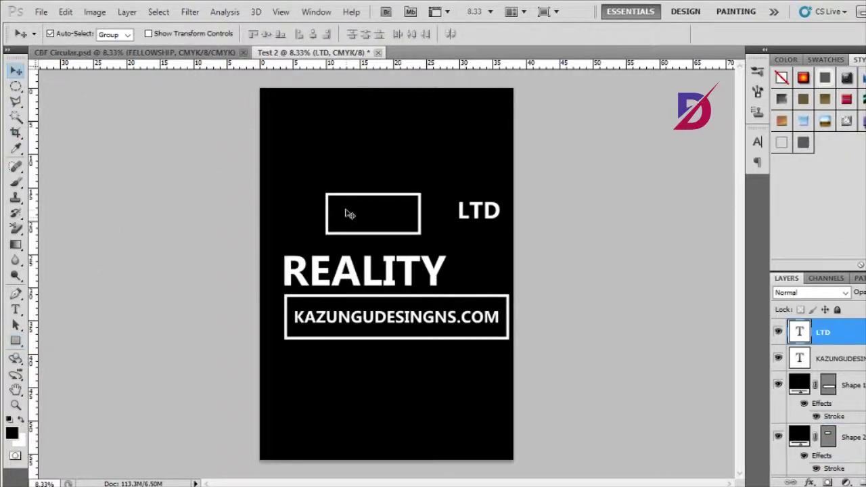
pyautogui.moveTo(348, 209); pyautogui.dragTo(460, 228)
pyautogui.click(465, 221)
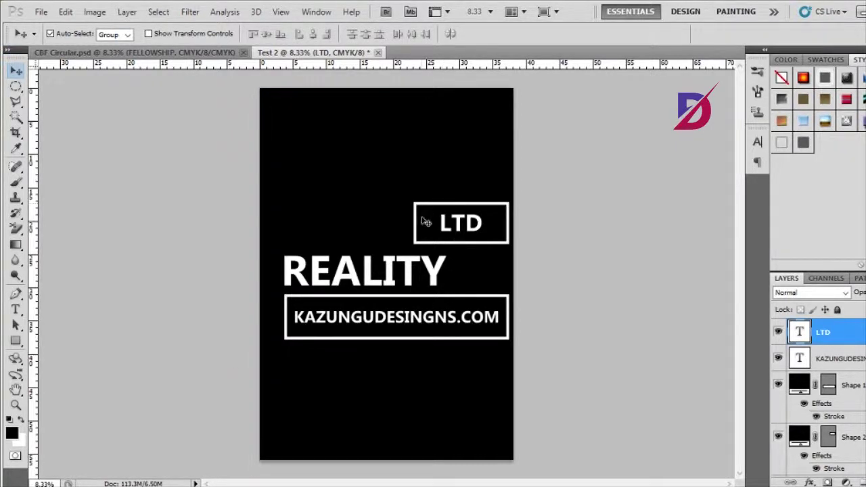
# - Shift the LTD frame about 40 px left, recentre LTD, and duplicate the URL frame upward
pyautogui.moveTo(424, 224); pyautogui.dragTo(394, 227)
pyautogui.moveTo(453, 230); pyautogui.dragTo(426, 231)
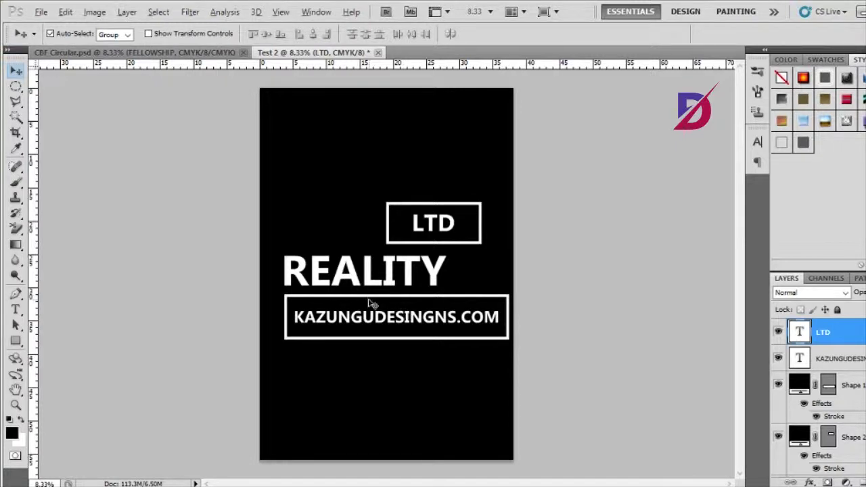
pyautogui.moveTo(369, 302); pyautogui.dragTo(369, 235)
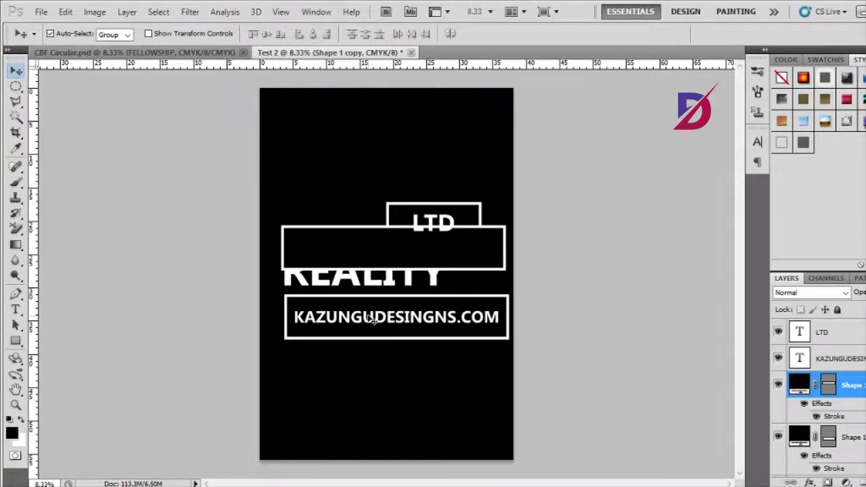
# - Undo the misplaced copy, zoom in, and duplicate the URL frame directly above it over REALITY
pyautogui.hotkey('ctrl', 'z')
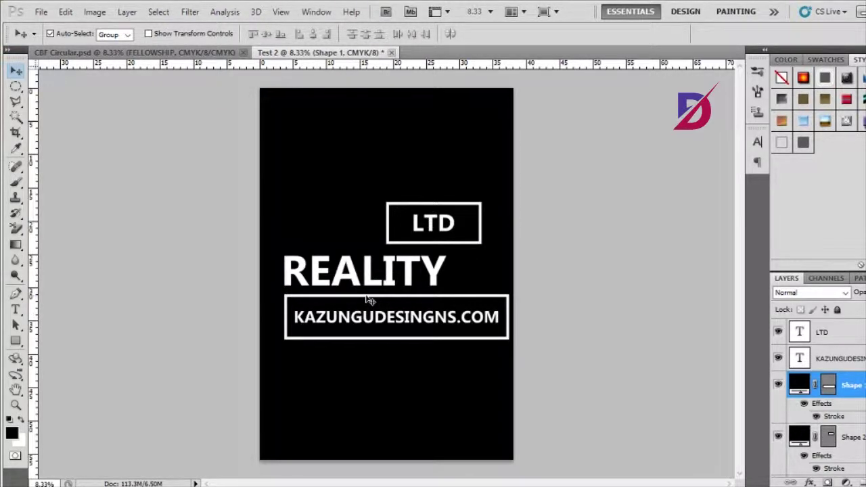
pyautogui.hotkey('ctrl', '+')
pyautogui.hotkey('ctrl', '+')
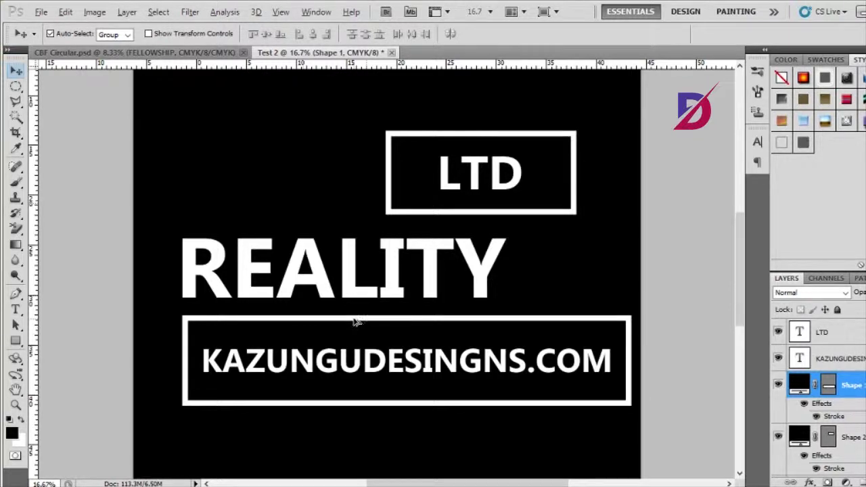
pyautogui.moveTo(357, 322); pyautogui.dragTo(351, 220)
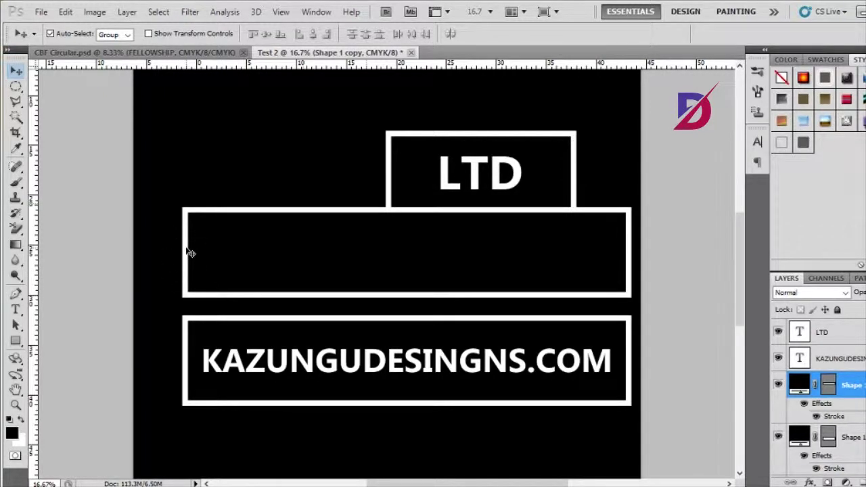
# - Rotate the duplicate frame to 32.22° into a diagonal band ending at the URL box's right end
pyautogui.hotkey('ctrl', 't')
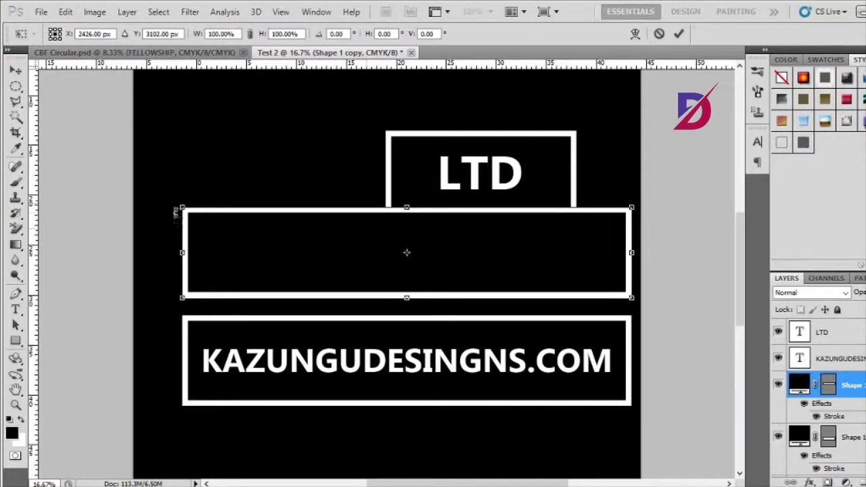
pyautogui.moveTo(178, 206)
pyautogui.mouseDown()
pyautogui.moveTo(183, 184)
pyautogui.moveTo(232, 163)
pyautogui.moveTo(257, 155)
pyautogui.moveTo(271, 174)
pyautogui.mouseUp()
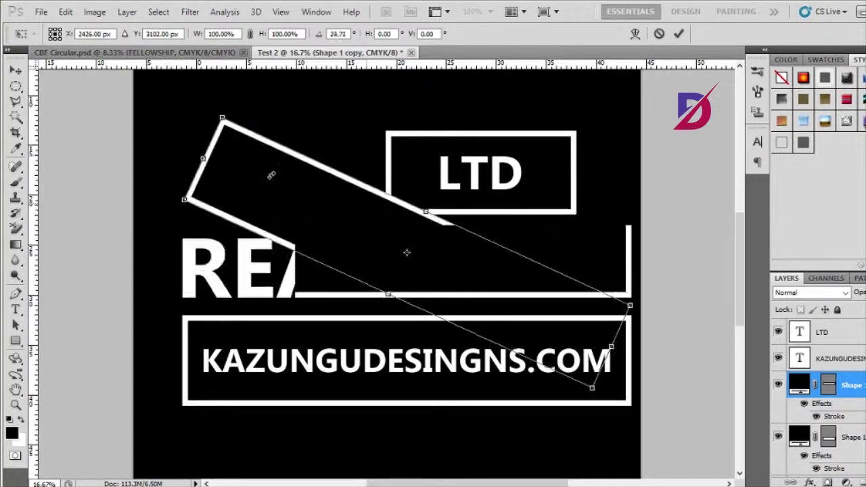
pyautogui.moveTo(289, 216)
pyautogui.mouseDown()
pyautogui.moveTo(321, 207)
pyautogui.moveTo(300, 184)
pyautogui.moveTo(299, 218)
pyautogui.mouseUp()
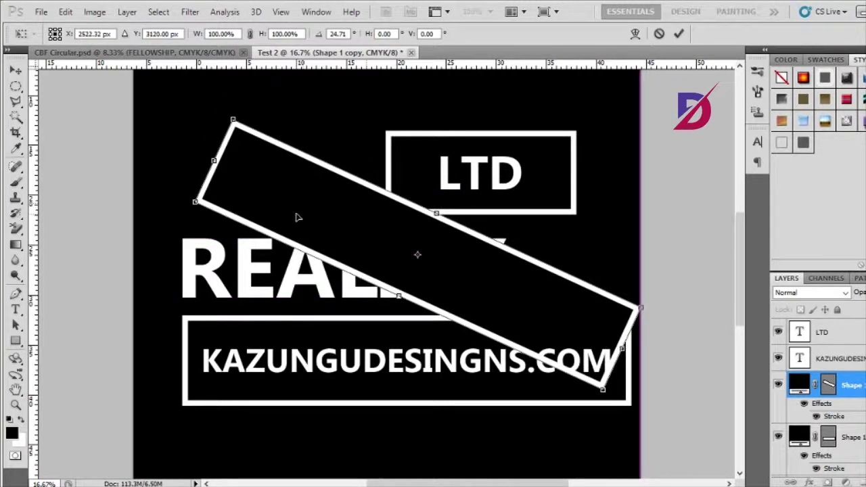
pyautogui.moveTo(219, 121); pyautogui.dragTo(250, 102)
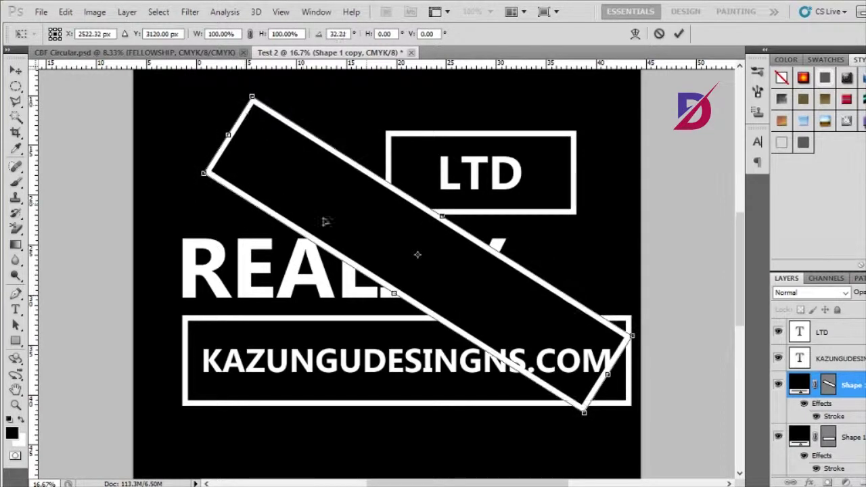
pyautogui.moveTo(427, 277)
pyautogui.mouseDown()
pyautogui.moveTo(431, 262)
pyautogui.moveTo(421, 262)
pyautogui.mouseUp()
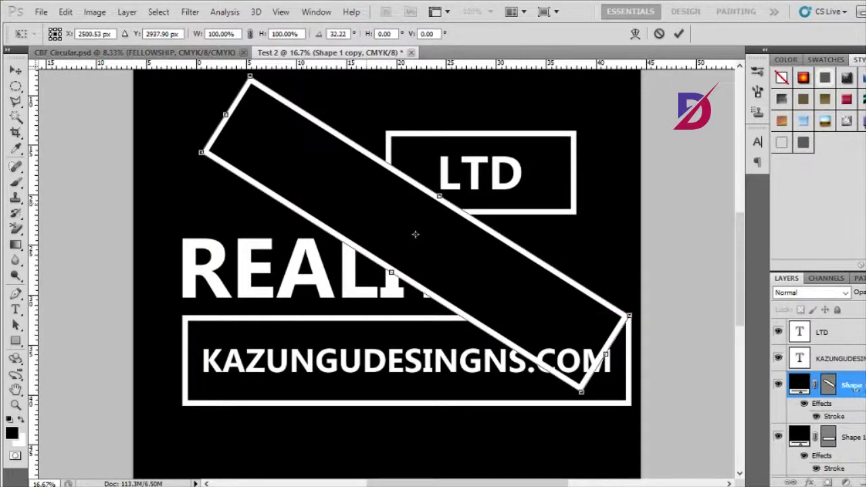
pyautogui.scroll(-2, 820, 393)
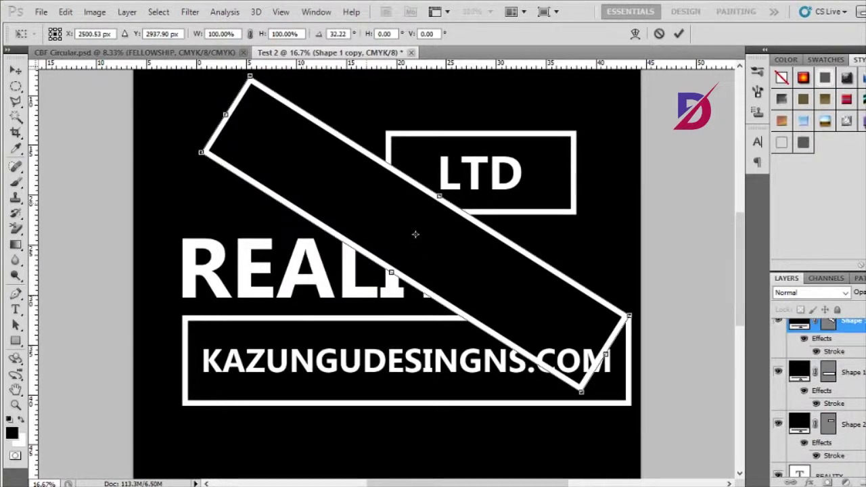
pyautogui.scroll(1, 820, 379)
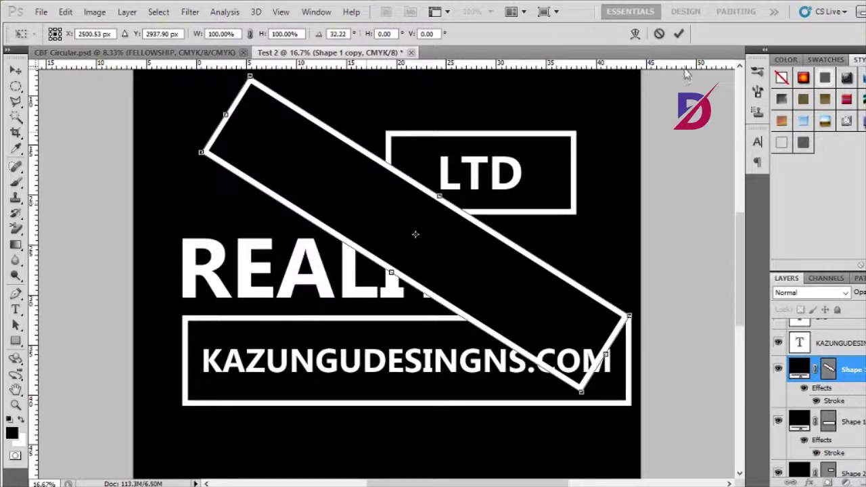
# - Apply the band's tilt and stack Shape 1 copy beneath Shape 1, Shape 2 and REALITY
pyautogui.click(679, 33)
pyautogui.moveTo(861, 369); pyautogui.dragTo(864, 441)
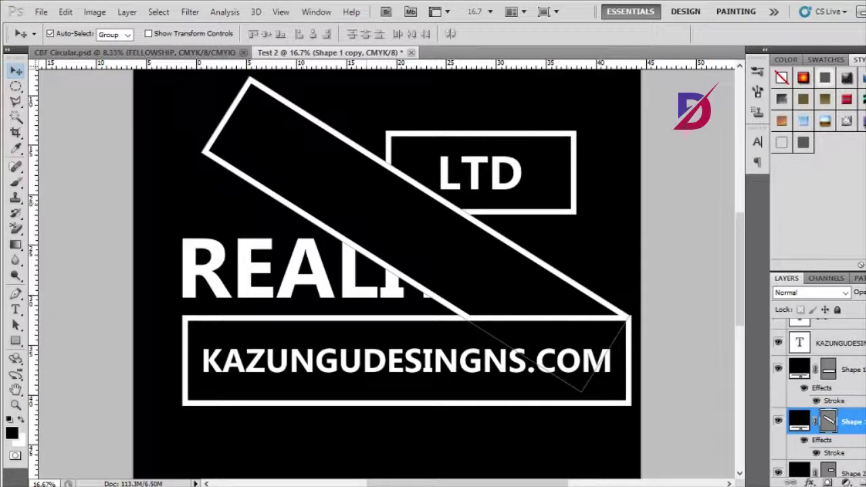
pyautogui.scroll(-2, 819, 393)
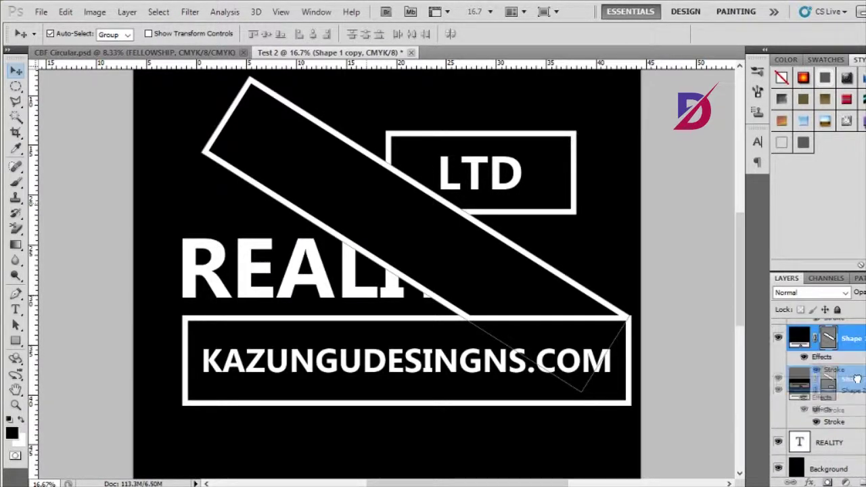
pyautogui.scroll(-1, 858, 343)
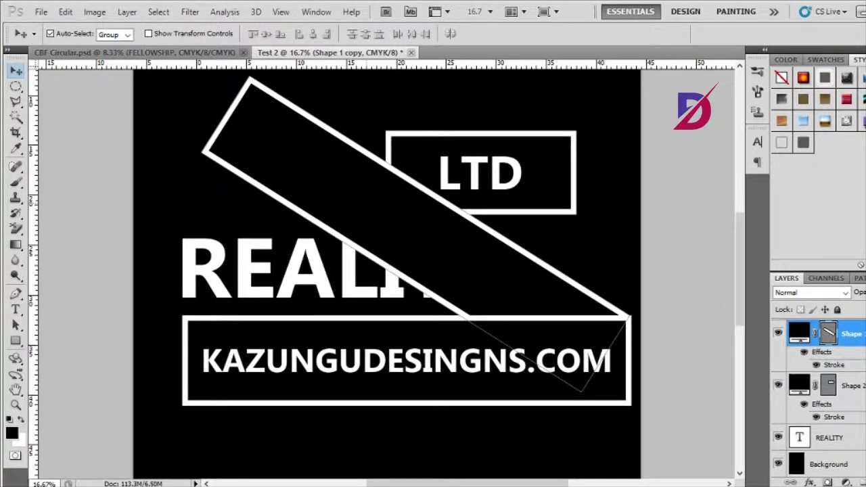
pyautogui.moveTo(851, 331); pyautogui.dragTo(850, 387)
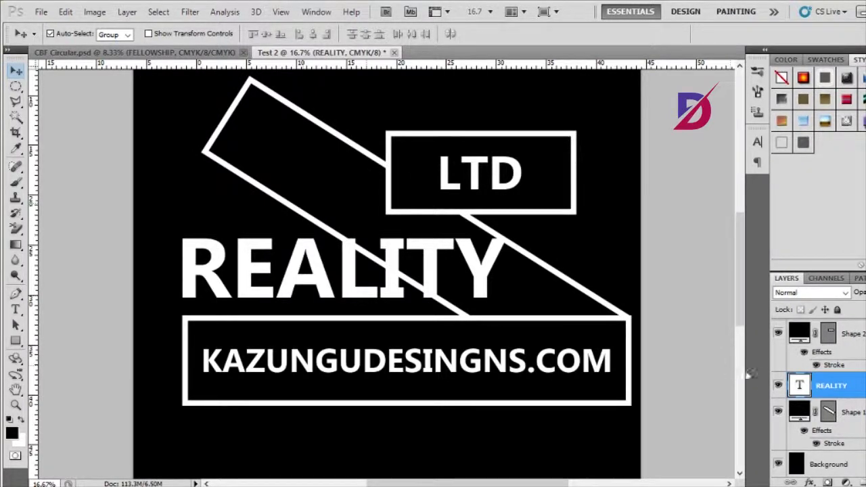
pyautogui.click(857, 414)
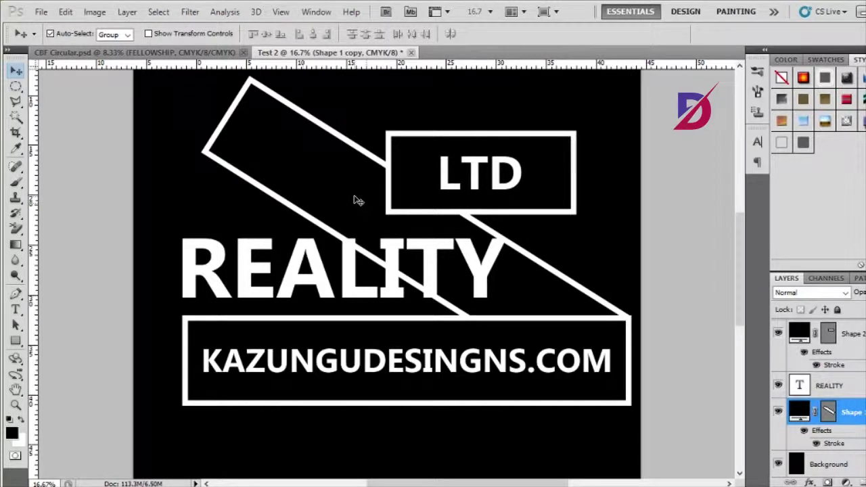
pyautogui.hotkey('ctrl', 't')
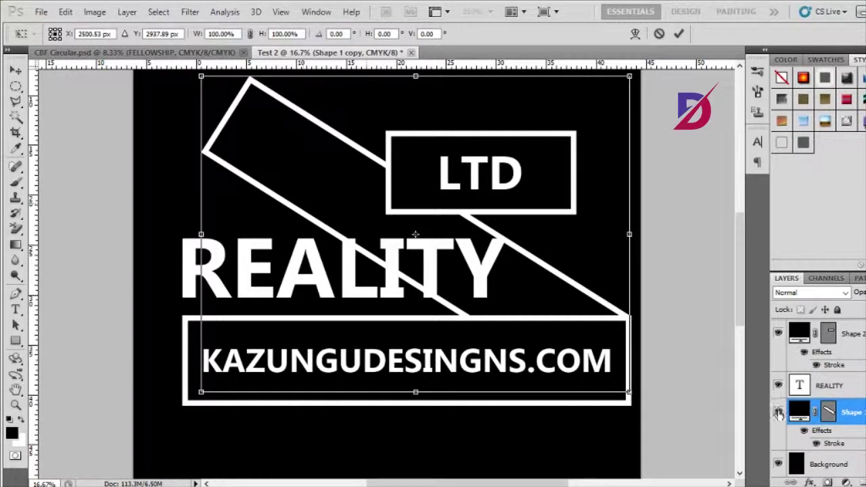
# - Compare the band hidden and shown, and try then abandon shrinking it
pyautogui.click(660, 33)
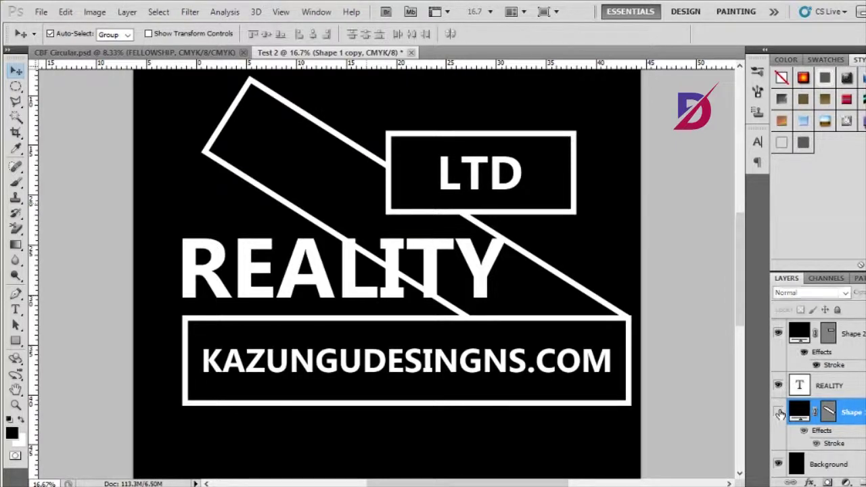
pyautogui.click(779, 411)
pyautogui.click(779, 411)
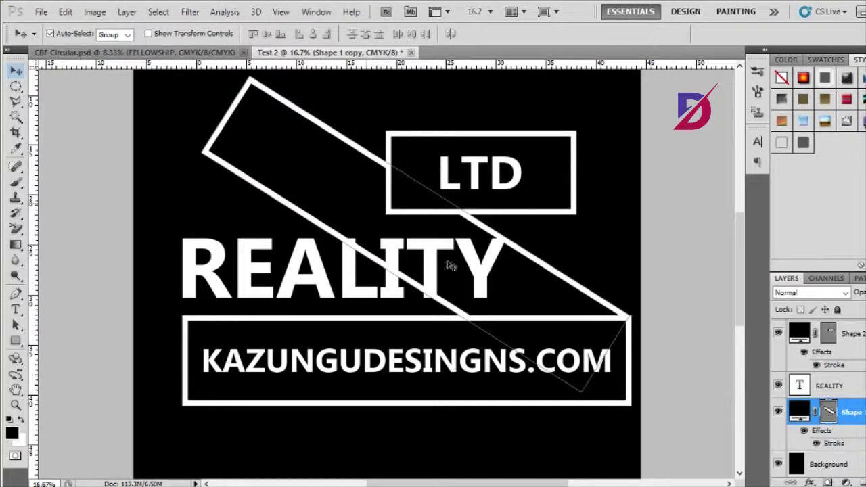
pyautogui.hotkey('ctrl', 't')
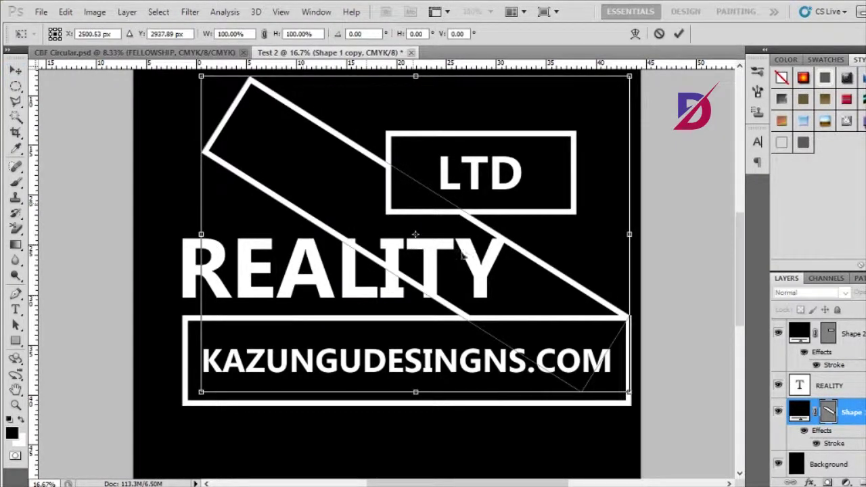
pyautogui.moveTo(201, 77); pyautogui.dragTo(228, 100)
pyautogui.hotkey('ctrl', 'z')
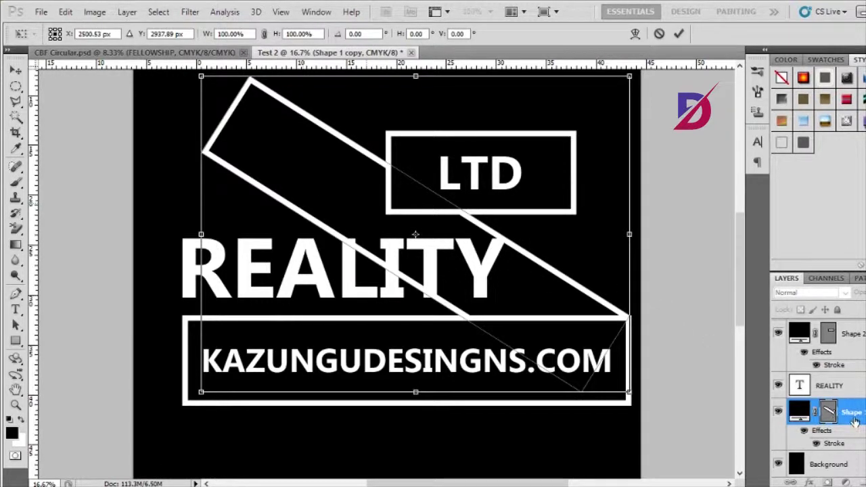
pyautogui.click(657, 34)
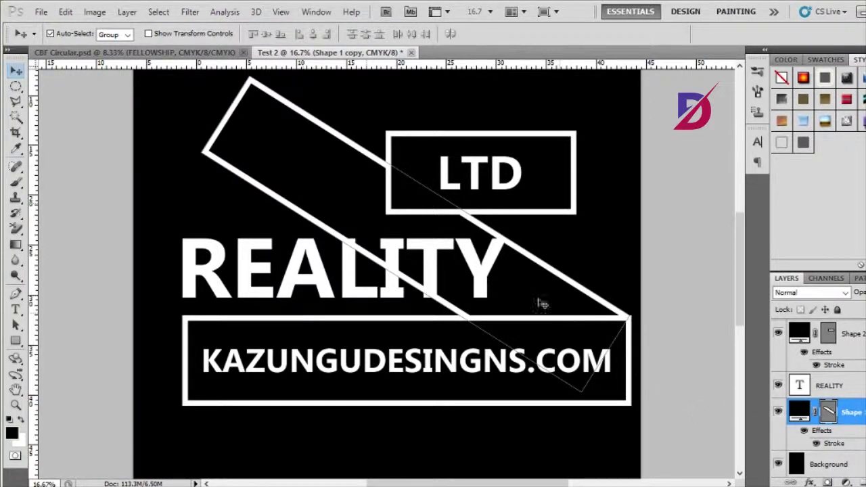
# - Move the diagonal band up and left toward the page's upper-left edge
pyautogui.moveTo(271, 156); pyautogui.dragTo(202, 130)
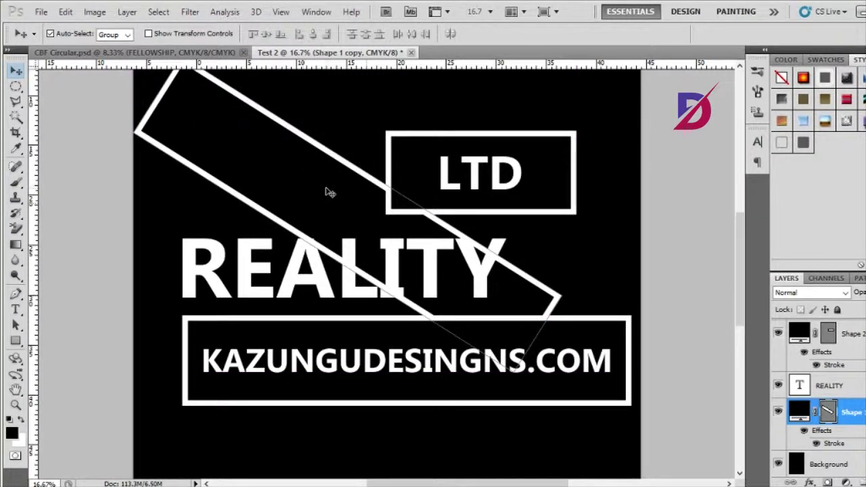
pyautogui.hotkey('ctrl', '-')
pyautogui.hotkey('ctrl', '-')
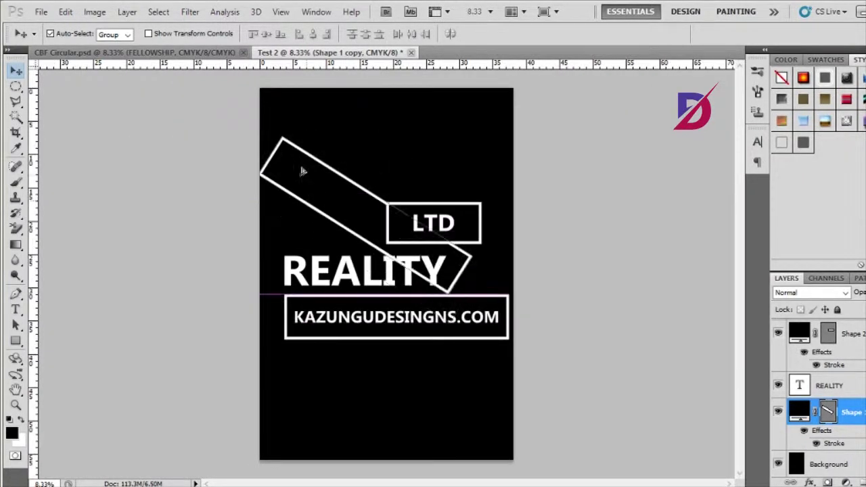
pyautogui.moveTo(302, 171); pyautogui.dragTo(300, 125)
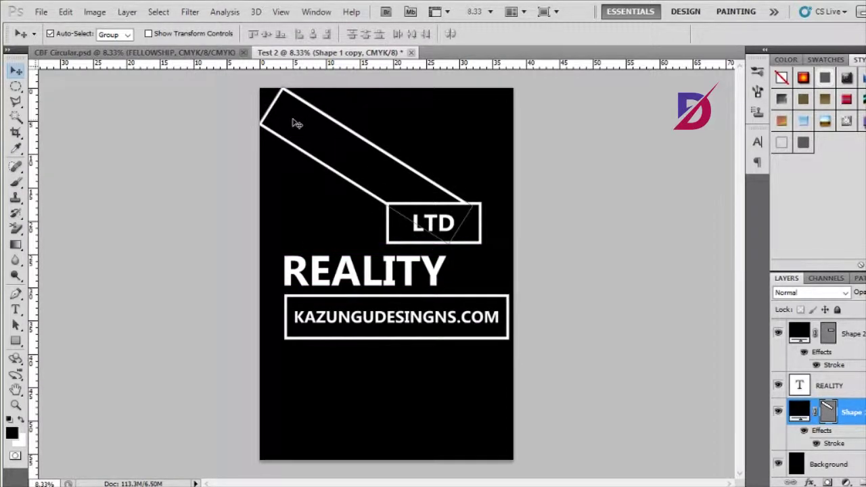
# - Shrink the band with Free Transform and drag it between LTD and the KAZUNGUDESIGNS.COM box
pyautogui.hotkey('ctrl', 't')
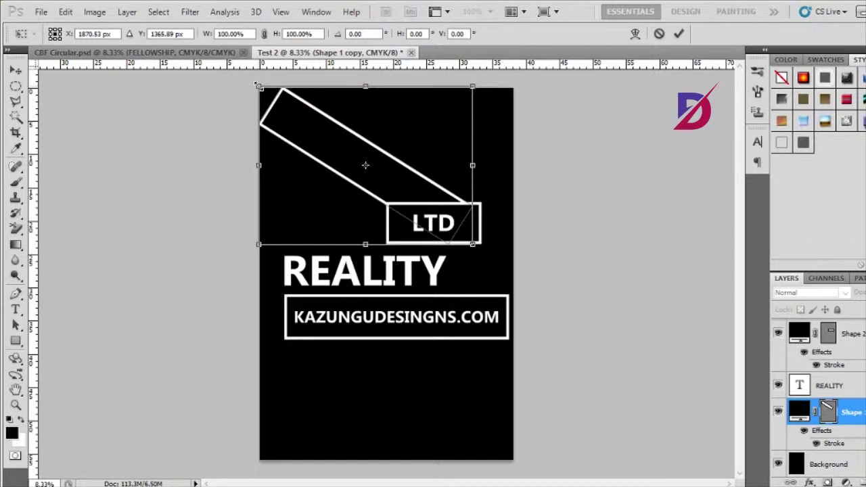
pyautogui.moveTo(257, 85); pyautogui.dragTo(332, 138)
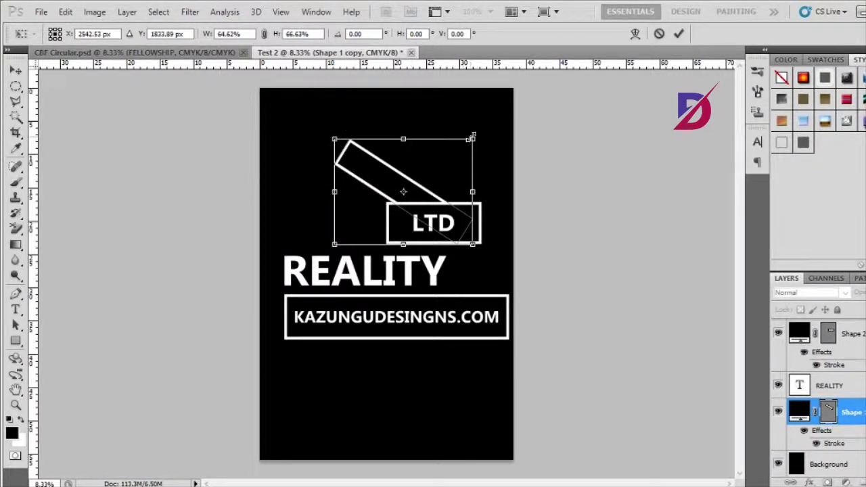
pyautogui.moveTo(474, 139); pyautogui.dragTo(479, 133)
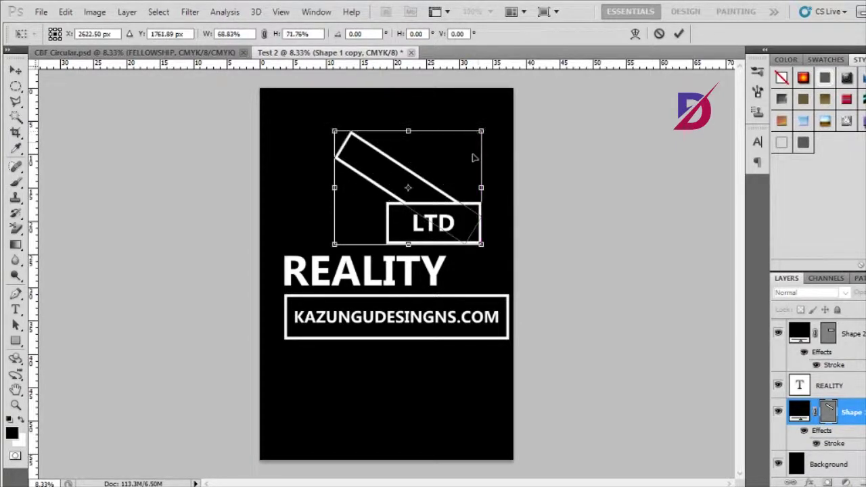
pyautogui.moveTo(382, 176); pyautogui.dragTo(377, 183)
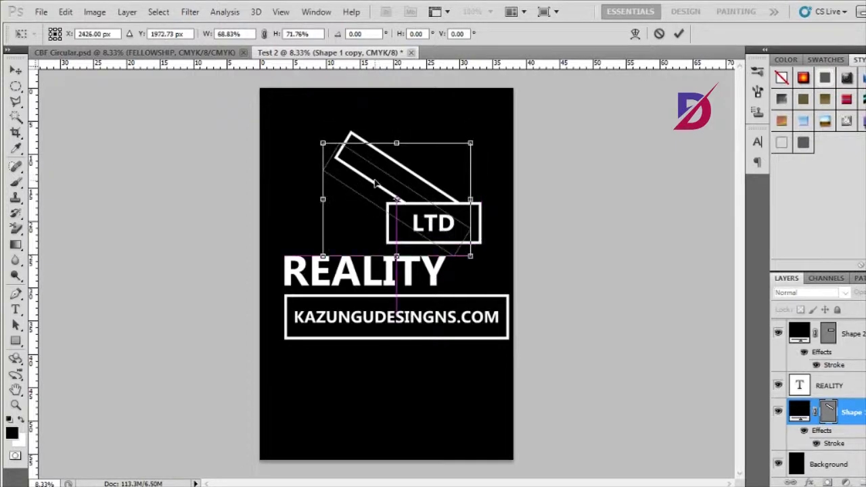
pyautogui.click(679, 34)
pyautogui.moveTo(401, 195); pyautogui.dragTo(423, 259)
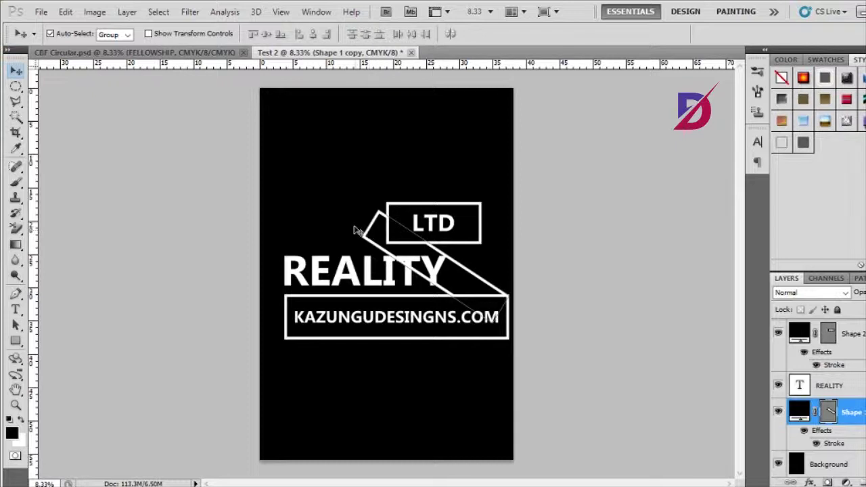
# - Shorten the band from its top-left end so it meets LTD's lower left and the URL frame's right end
pyautogui.hotkey('ctrl', 't')
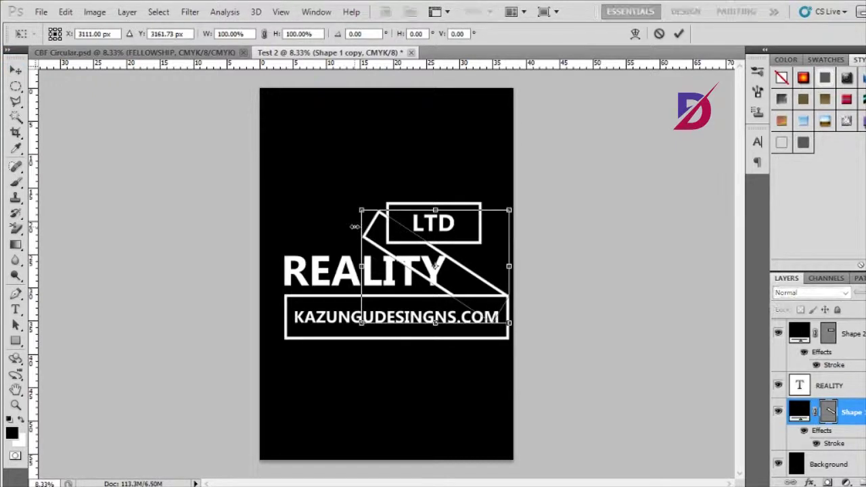
pyautogui.moveTo(359, 209); pyautogui.dragTo(381, 215)
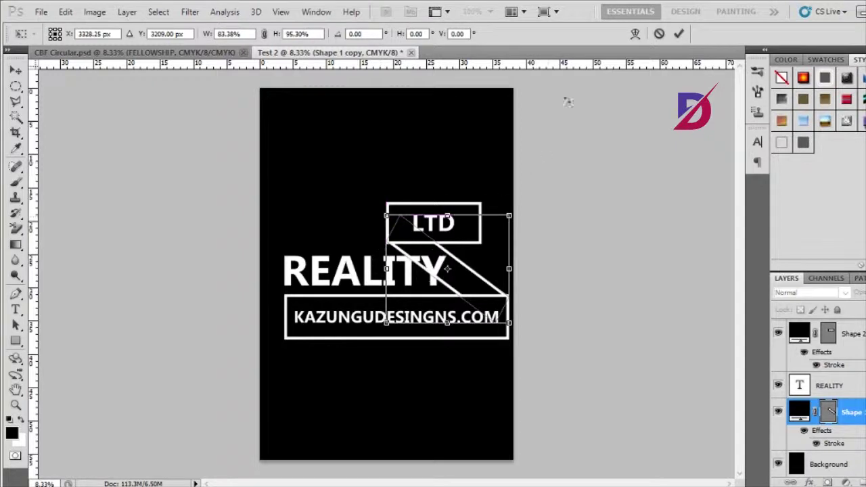
pyautogui.click(679, 33)
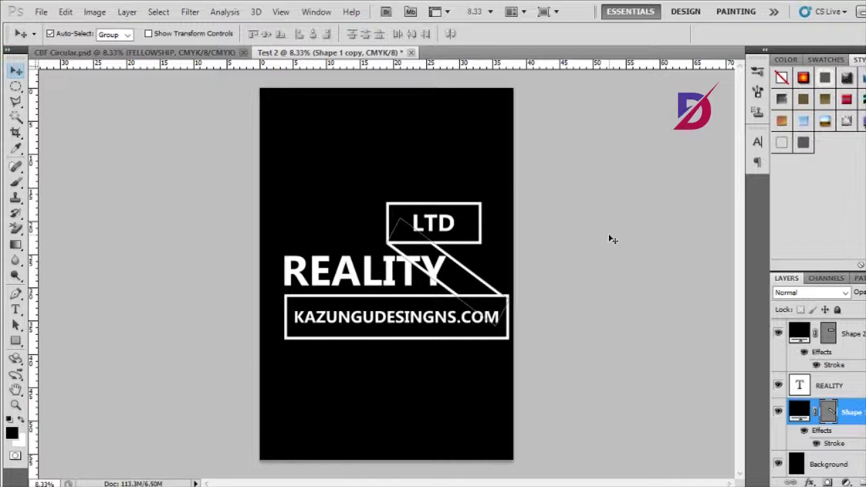
pyautogui.moveTo(490, 288); pyautogui.dragTo(486, 282)
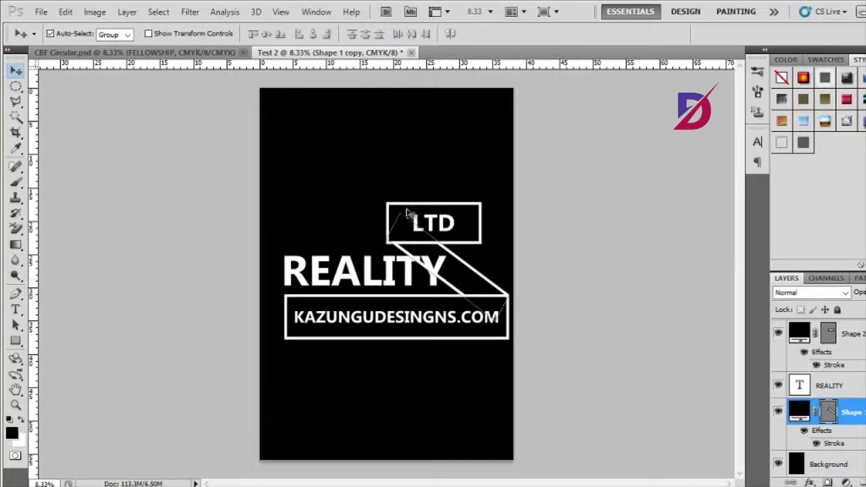
# - Nudge the LTD box down twice with Shift+Down onto the band, then zoom in to check
pyautogui.click(603, 213)
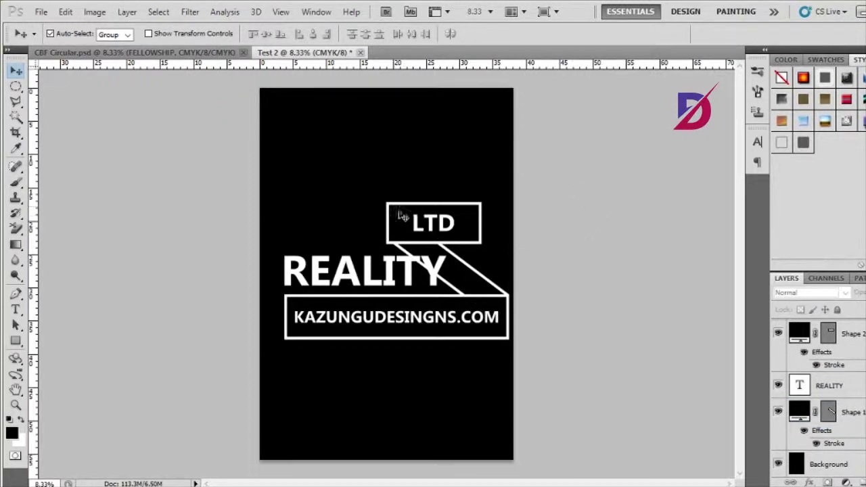
pyautogui.click(465, 219)
pyautogui.moveTo(478, 218)
pyautogui.mouseDown()
pyautogui.moveTo(481, 205)
pyautogui.moveTo(491, 205)
pyautogui.moveTo(482, 209)
pyautogui.mouseUp()
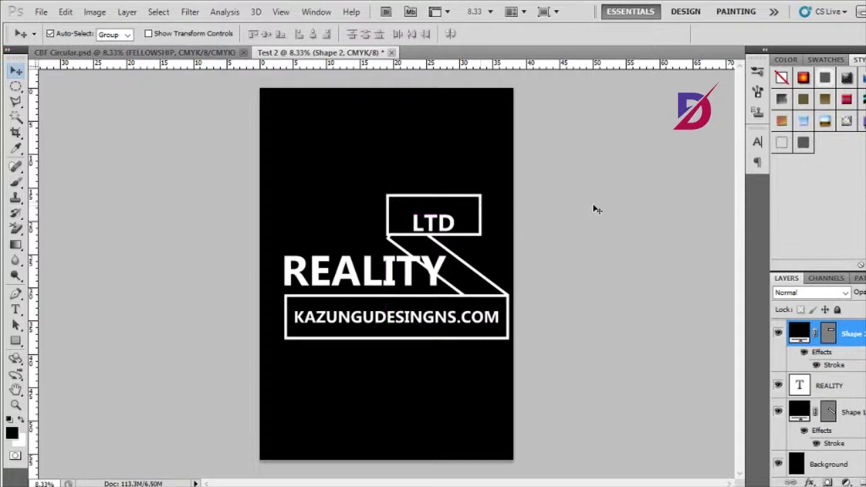
pyautogui.hotkey('shift', 'Down')
pyautogui.hotkey('shift', 'Down')
pyautogui.hotkey('shift', 'Down')
pyautogui.hotkey('shift', 'Down')
pyautogui.hotkey('shift', 'Down')
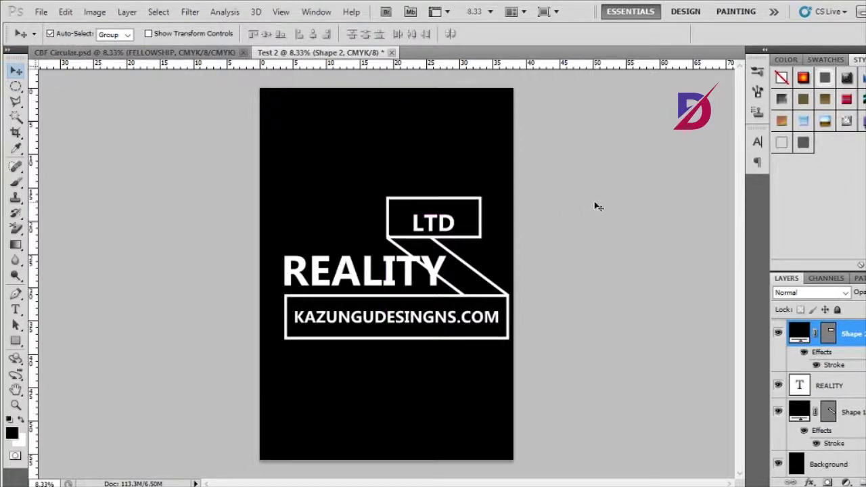
pyautogui.hotkey('shift', 'Down')
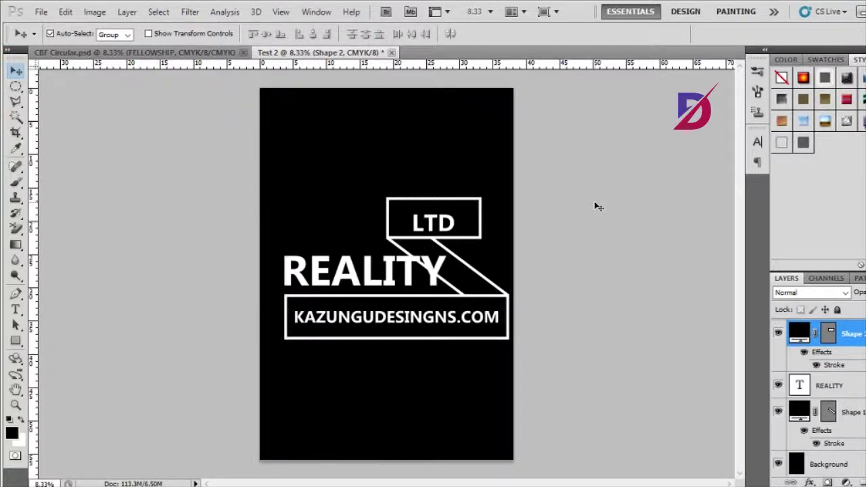
pyautogui.hotkey('ctrl', '+')
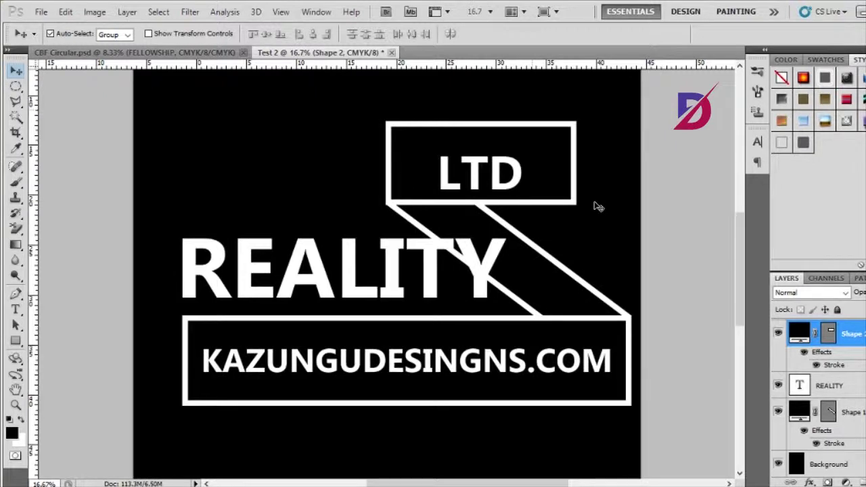
# - Zoom out to 6.25% to show the whole shirt and select the REALITY text layer
pyautogui.hotkey('ctrl', '-')
pyautogui.hotkey('ctrl', '-')
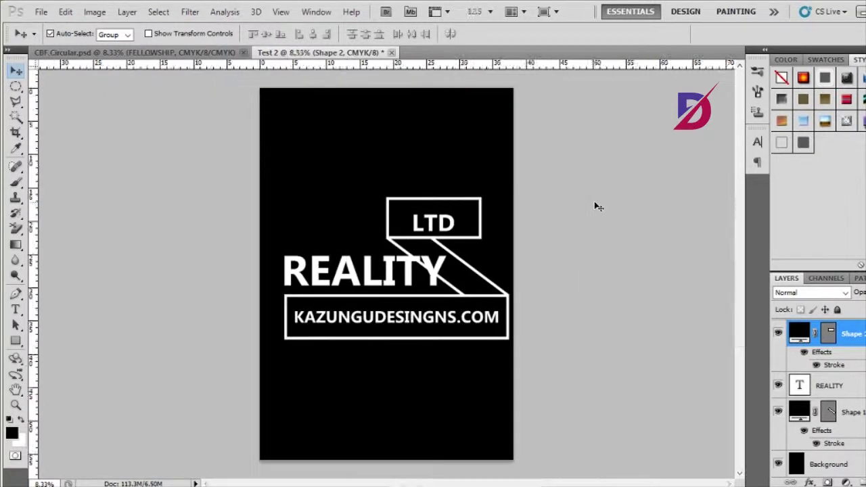
pyautogui.hotkey('ctrl', '-')
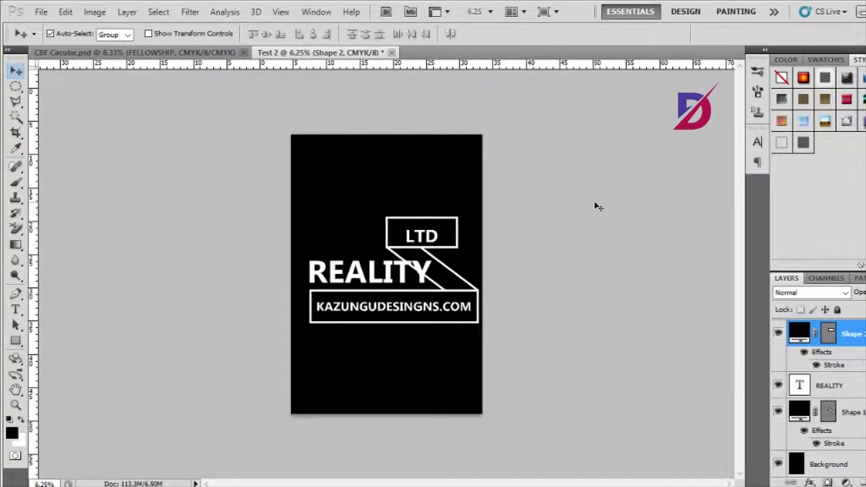
pyautogui.click(837, 391)
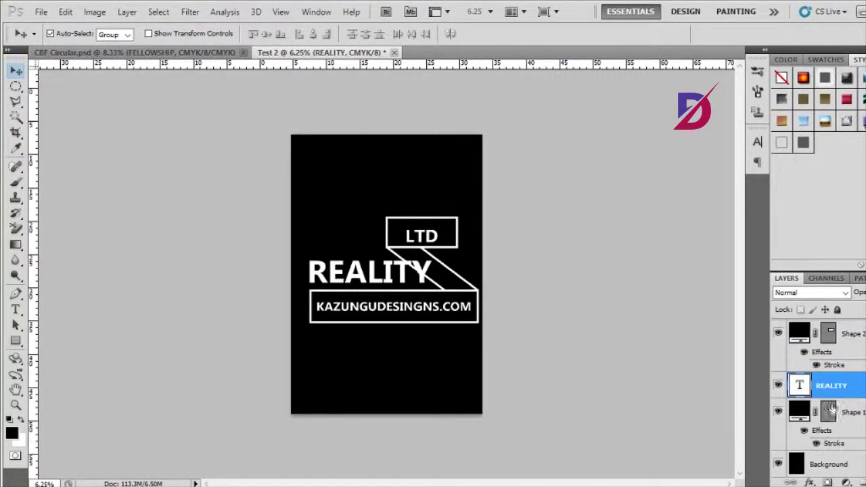
# - Add a thick black outside Stroke to the REALITY text layer through Blending Options
pyautogui.click(811, 482)
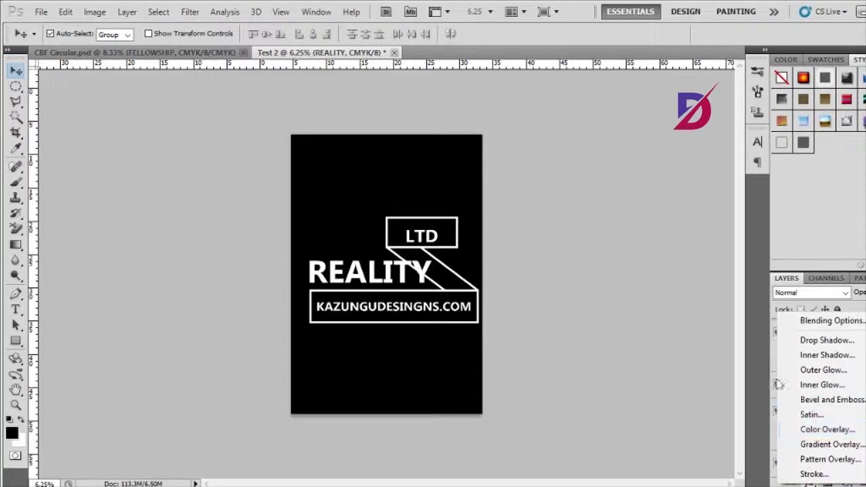
pyautogui.press('Escape')
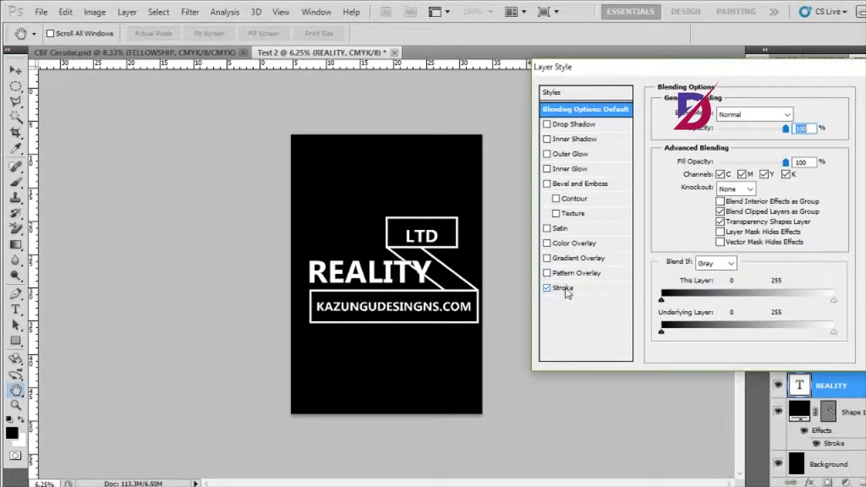
pyautogui.click(566, 289)
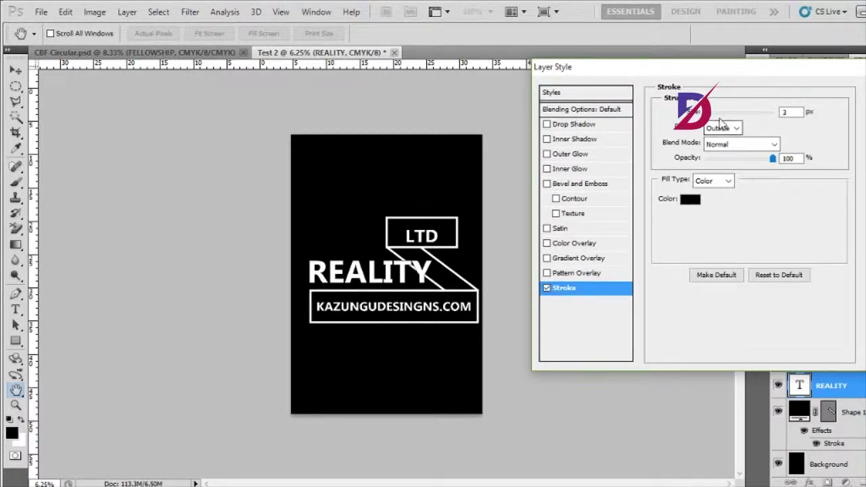
pyautogui.click(719, 113)
pyautogui.moveTo(721, 117)
pyautogui.mouseDown()
pyautogui.moveTo(738, 118)
pyautogui.moveTo(720, 118)
pyautogui.moveTo(729, 119)
pyautogui.mouseUp()
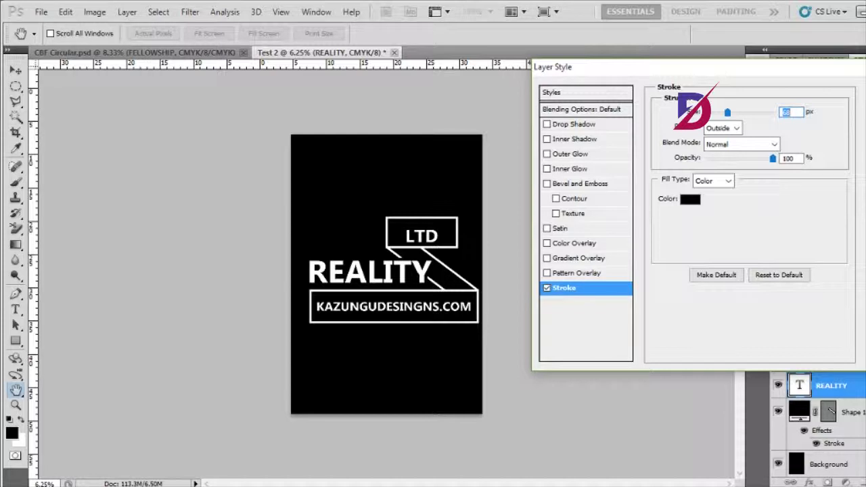
pyautogui.press('Return')
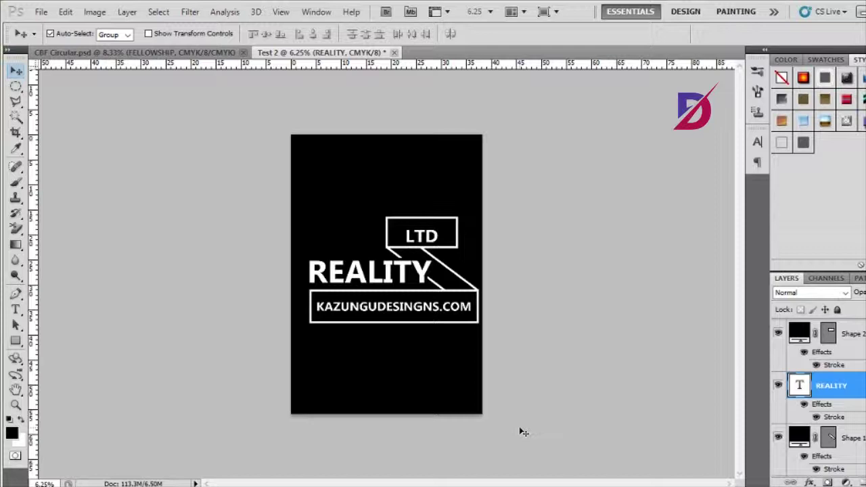
# - Nudge LTD up in its box and gather REALITY, Shape 1 and the other logo layers into Group 1
pyautogui.click(421, 241)
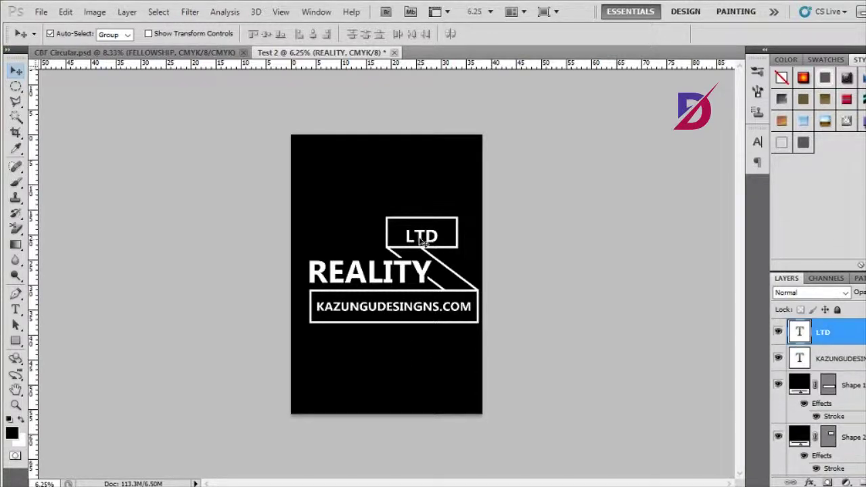
pyautogui.moveTo(420, 241); pyautogui.dragTo(421, 238)
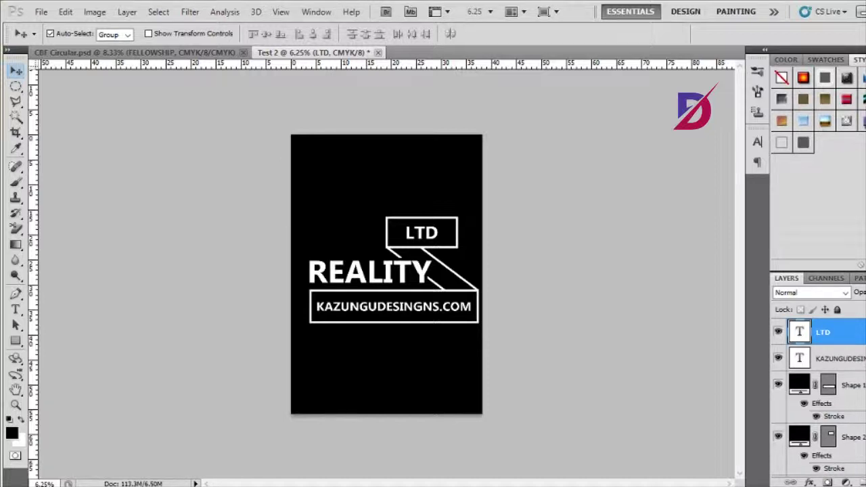
pyautogui.scroll(-5, 819, 400)
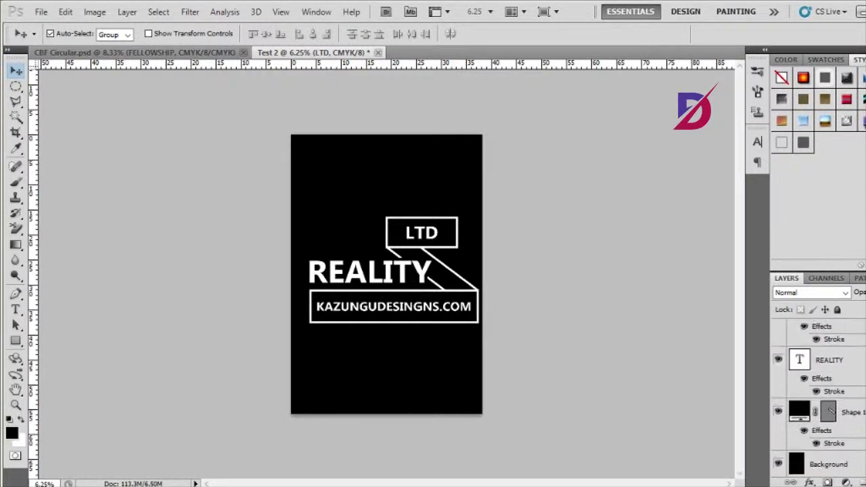
pyautogui.keyDown('shift'); pyautogui.click(860, 412); pyautogui.keyUp('shift')
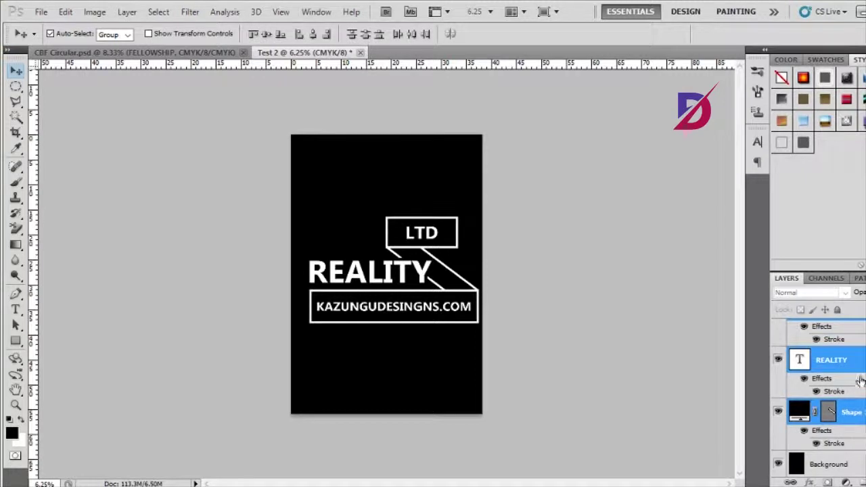
pyautogui.moveTo(854, 359); pyautogui.dragTo(863, 482)
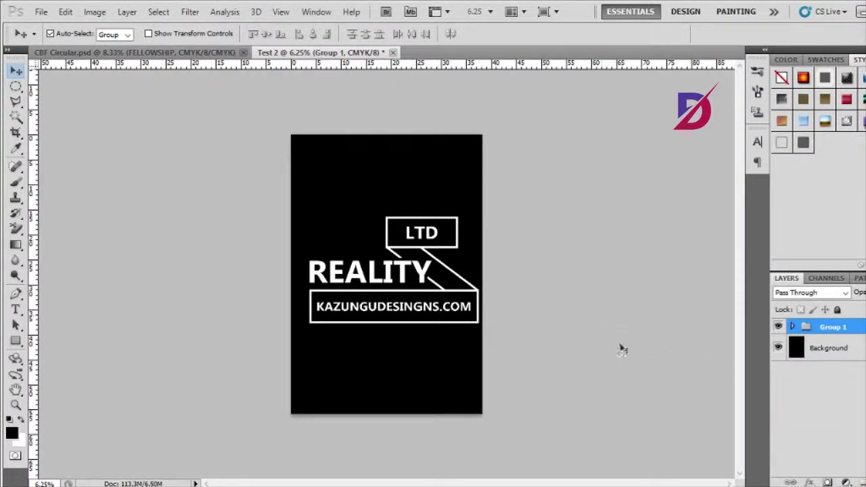
pyautogui.click(779, 327)
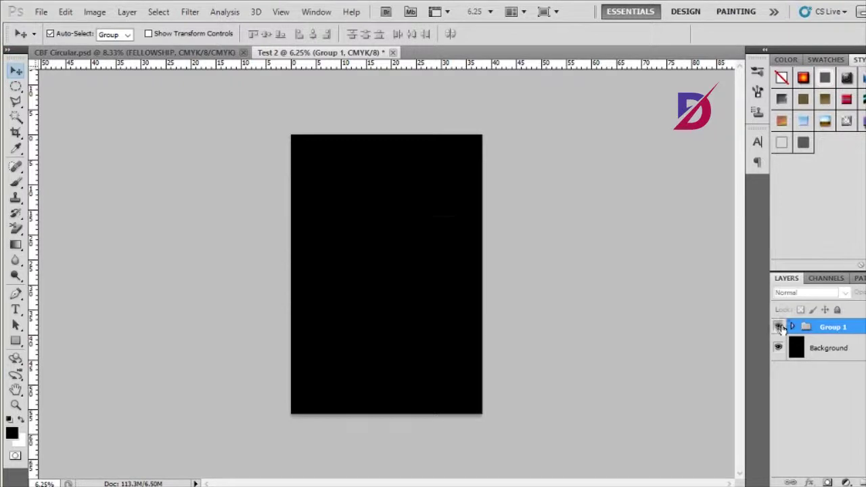
pyautogui.click(780, 328)
pyautogui.click(780, 327)
pyautogui.click(780, 326)
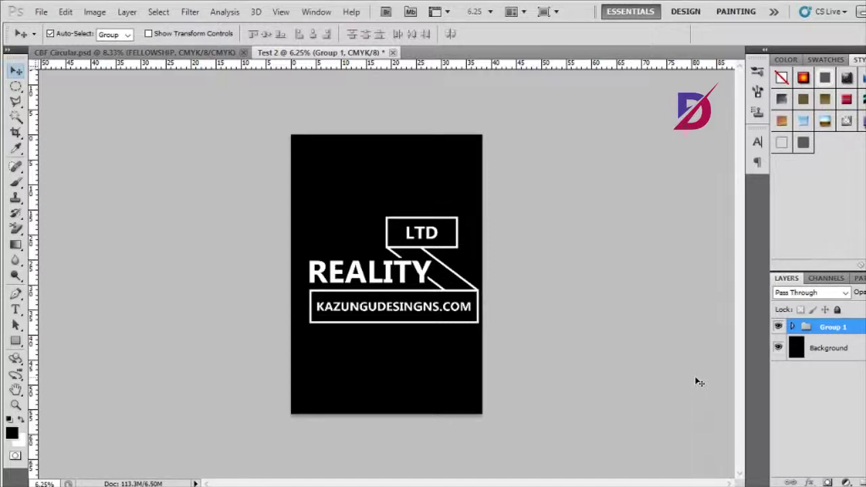
# - Convert Group 1 into a smart object
pyautogui.hotkey('ctrl', 't')
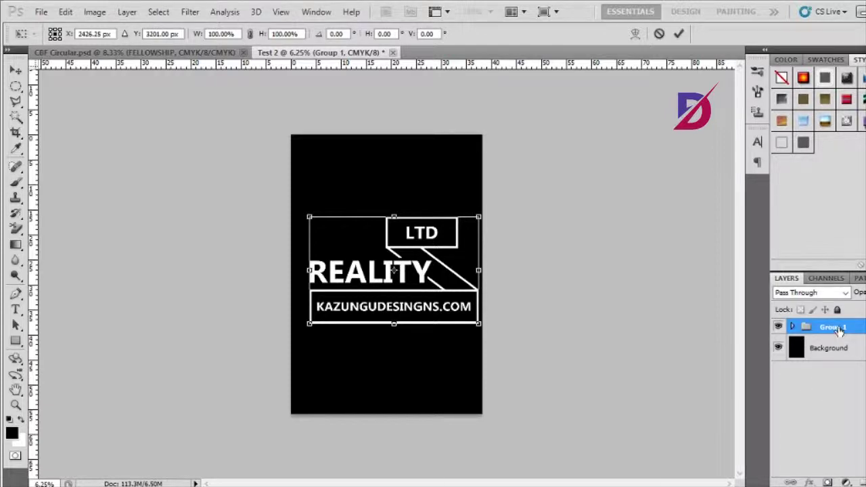
pyautogui.click(660, 33)
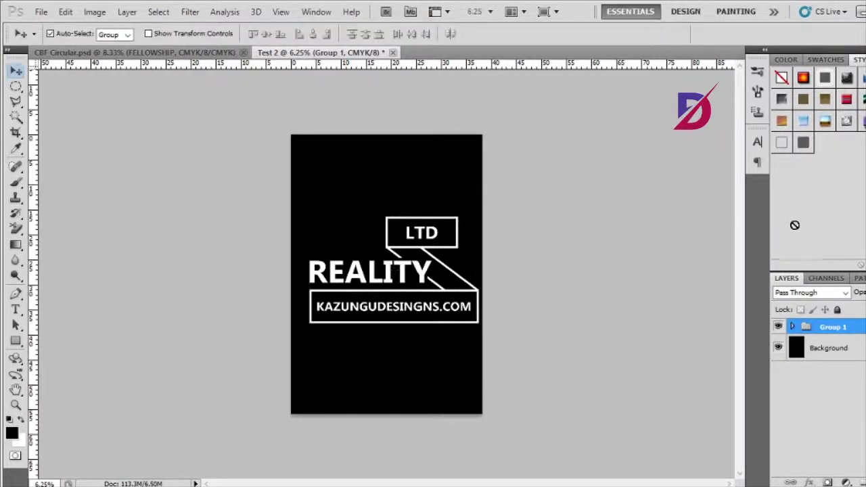
pyautogui.rightClick(836, 327)
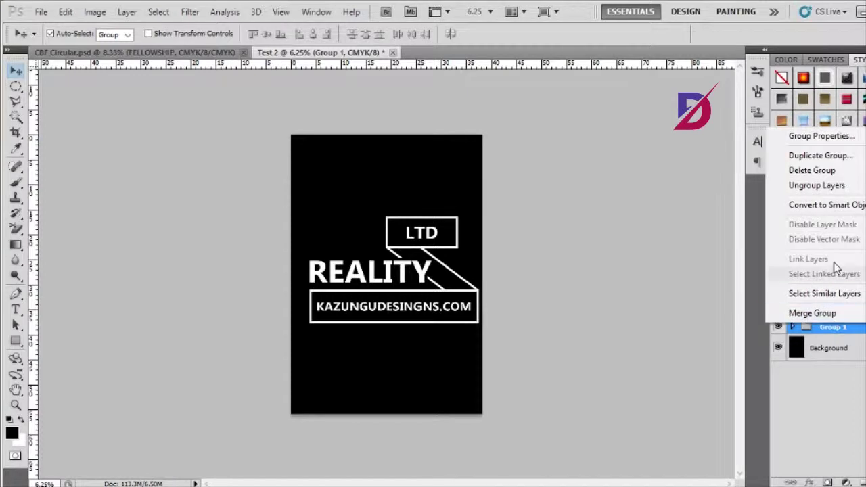
pyautogui.click(791, 213)
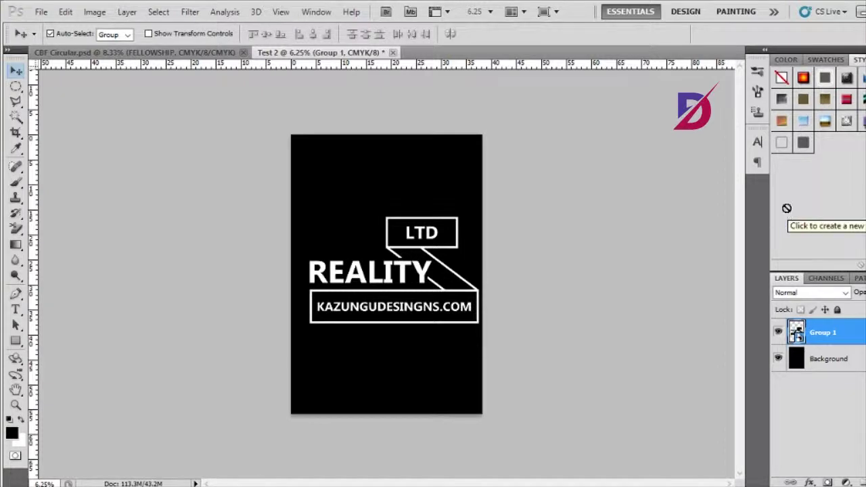
# - Try scaling the logo smart object, then revert and commit at its original size
pyautogui.hotkey('ctrl', 't')
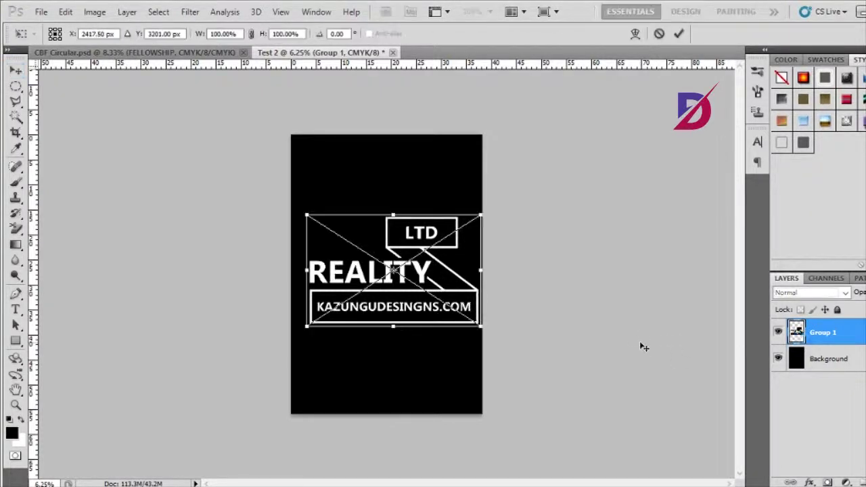
pyautogui.moveTo(480, 214)
pyautogui.mouseDown()
pyautogui.moveTo(397, 286)
pyautogui.moveTo(497, 194)
pyautogui.moveTo(420, 245)
pyautogui.moveTo(410, 270)
pyautogui.moveTo(542, 179)
pyautogui.moveTo(589, 161)
pyautogui.moveTo(566, 158)
pyautogui.moveTo(381, 237)
pyautogui.moveTo(512, 174)
pyautogui.moveTo(443, 228)
pyautogui.moveTo(572, 269)
pyautogui.moveTo(482, 237)
pyautogui.moveTo(452, 213)
pyautogui.moveTo(463, 221)
pyautogui.moveTo(482, 203)
pyautogui.mouseUp()
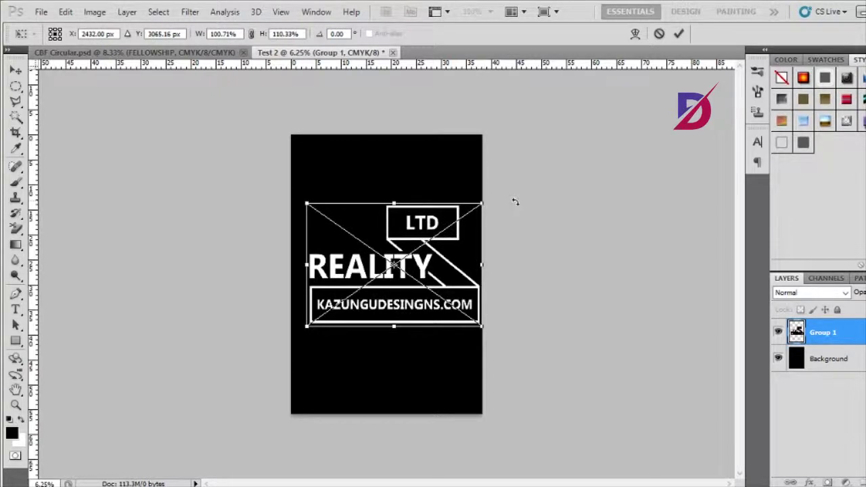
pyautogui.hotkey('ctrl', 'z')
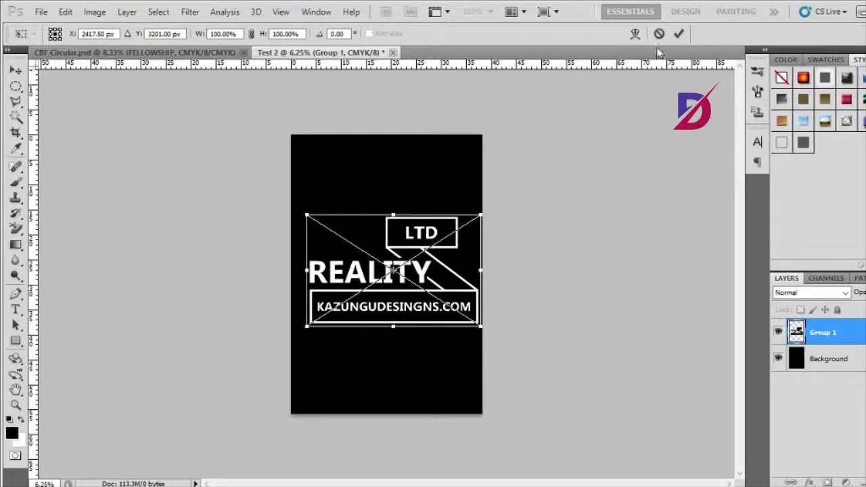
pyautogui.press('Return')
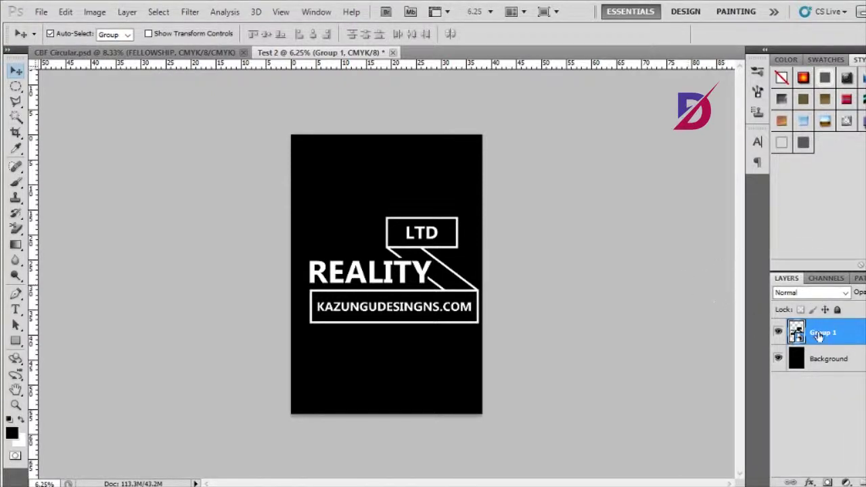
# - Warp the logo smart object with the Flag style at 7.5% bend and shift it slightly left
pyautogui.hotkey('ctrl', 't')
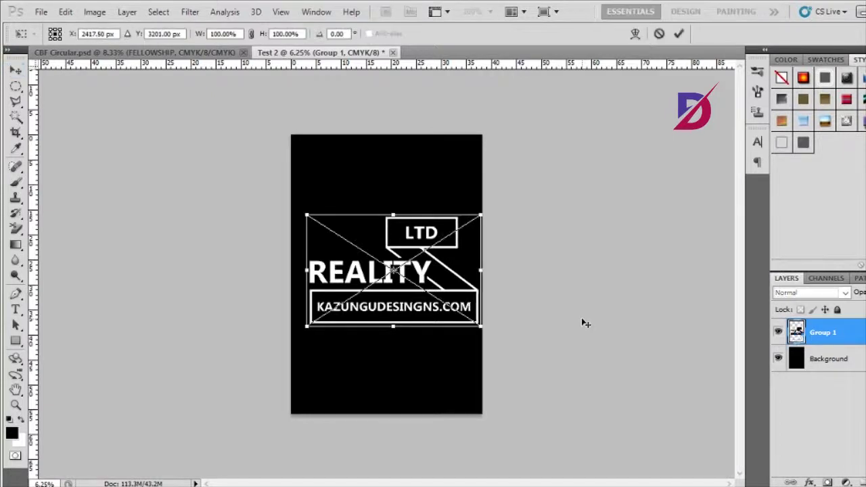
pyautogui.rightClick(441, 269)
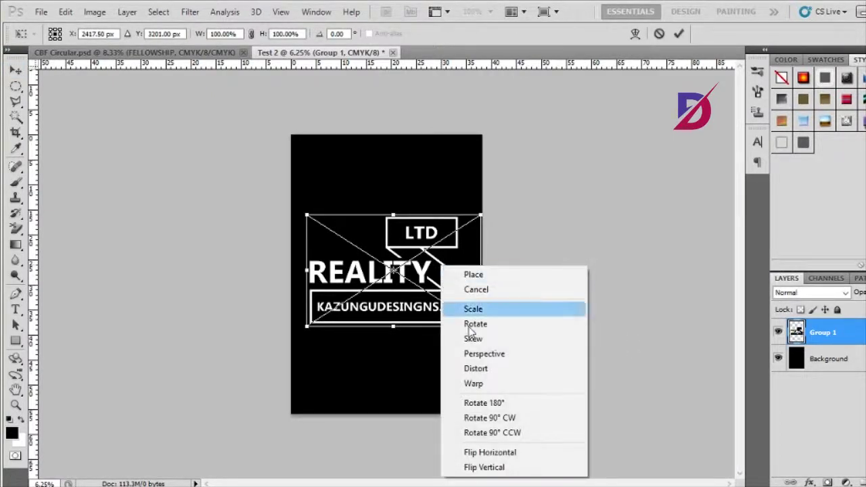
pyautogui.click(474, 384)
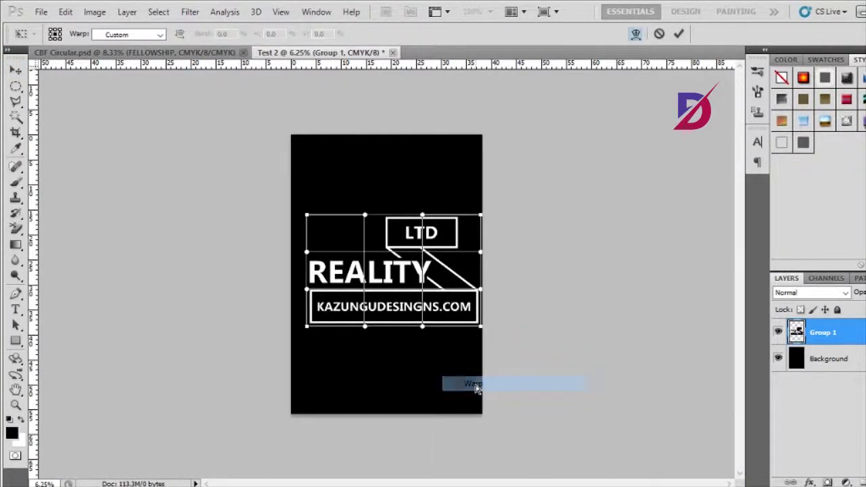
pyautogui.click(139, 35)
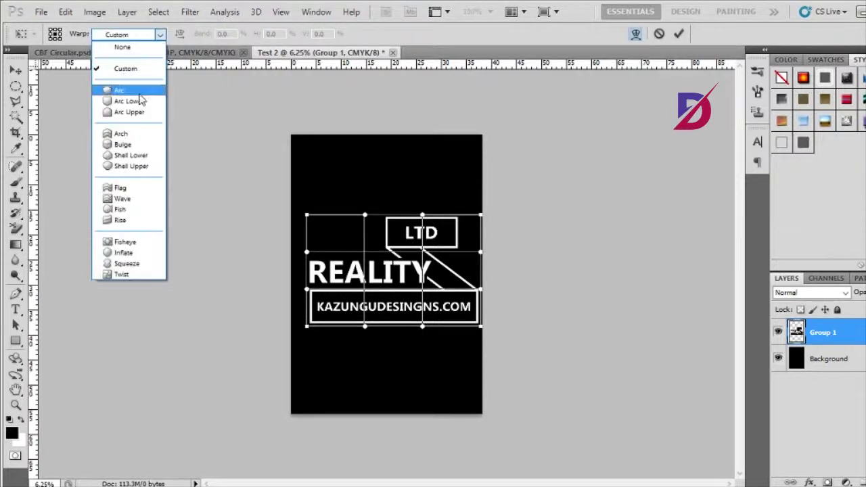
pyautogui.click(134, 192)
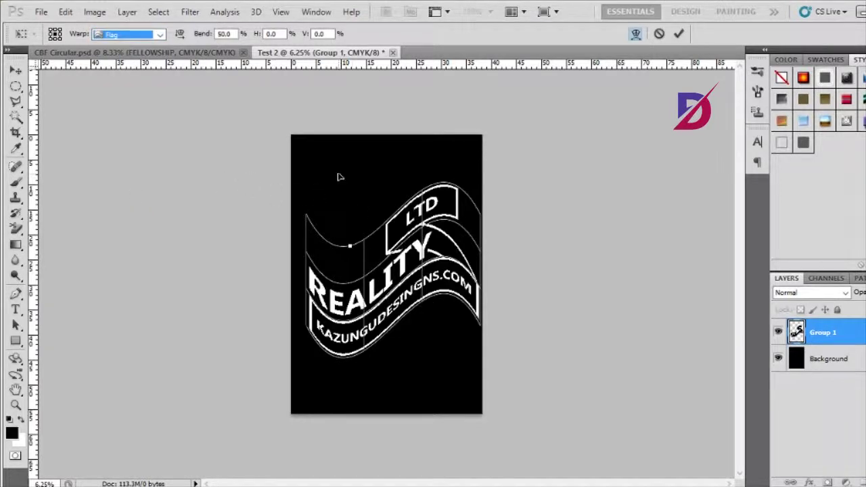
pyautogui.moveTo(352, 248); pyautogui.dragTo(348, 222)
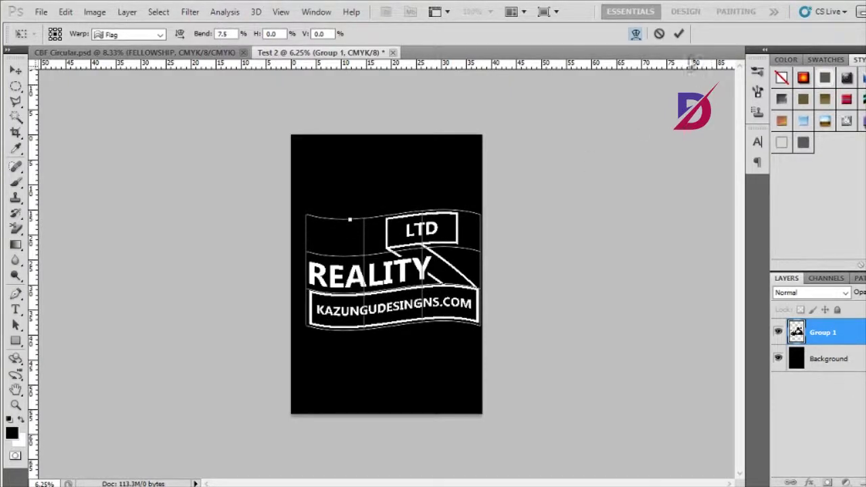
pyautogui.click(679, 33)
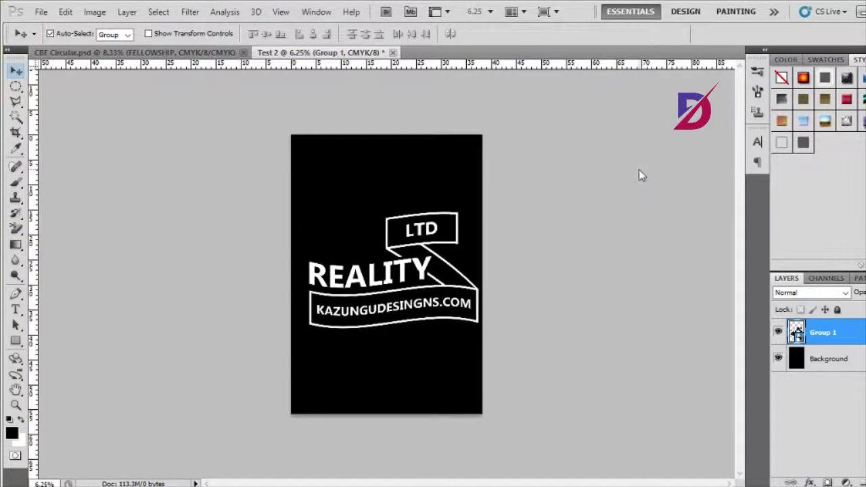
pyautogui.moveTo(381, 265); pyautogui.dragTo(415, 263)
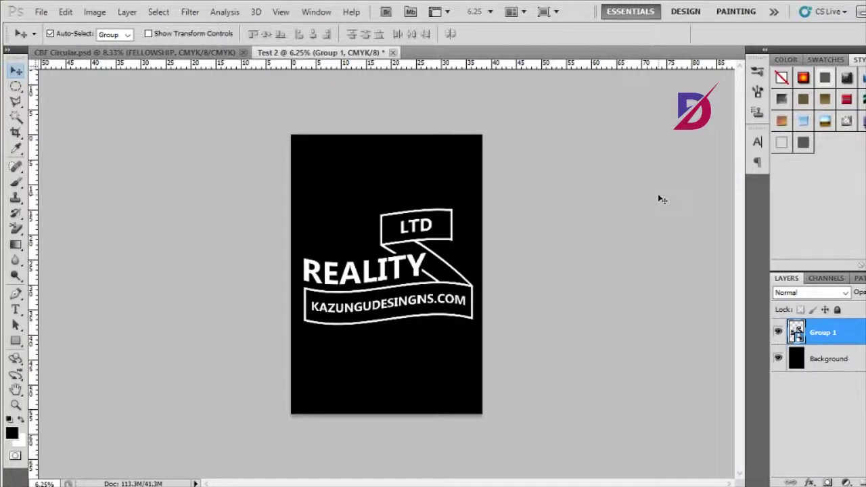
pyautogui.moveTo(406, 309); pyautogui.dragTo(401, 305)
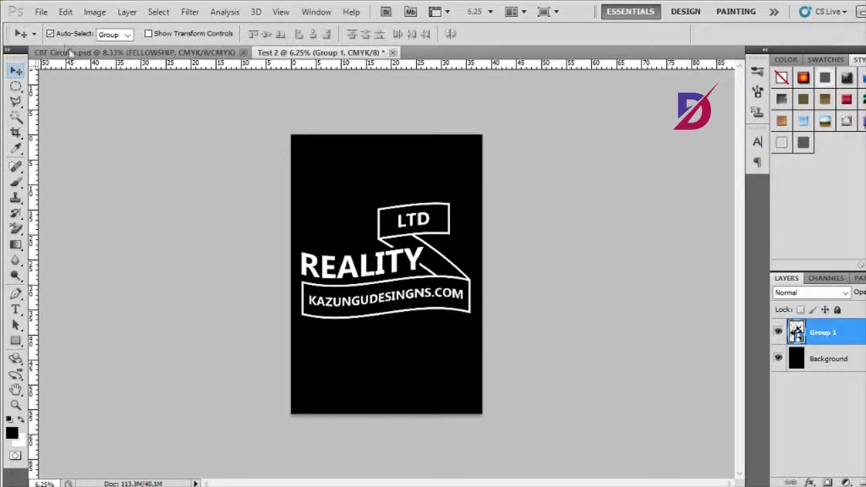
pyautogui.click(41, 12)
pyautogui.click(68, 205)
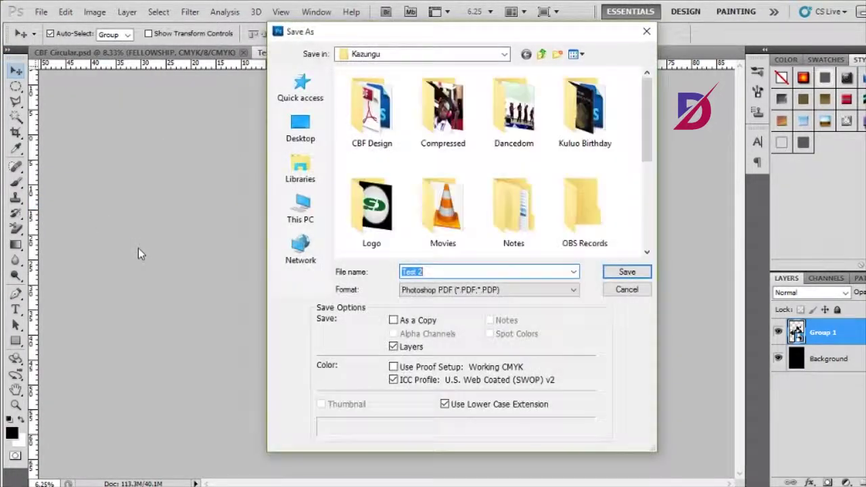
pyautogui.click(425, 291)
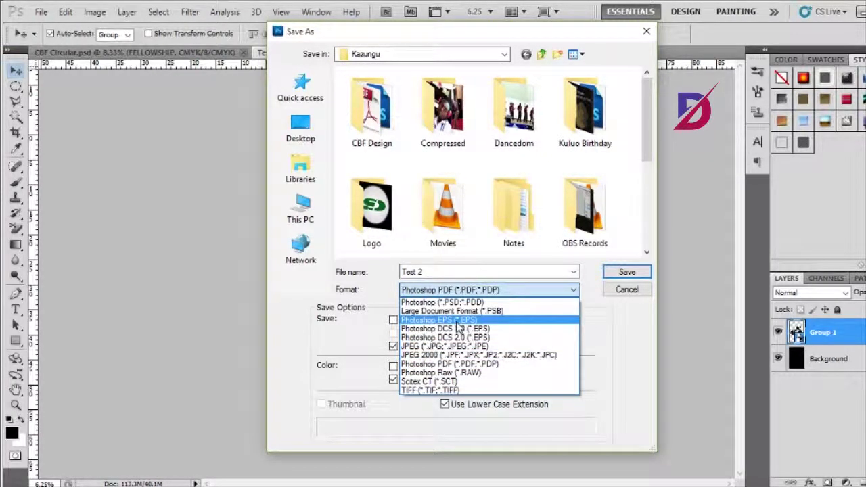
pyautogui.click(453, 363)
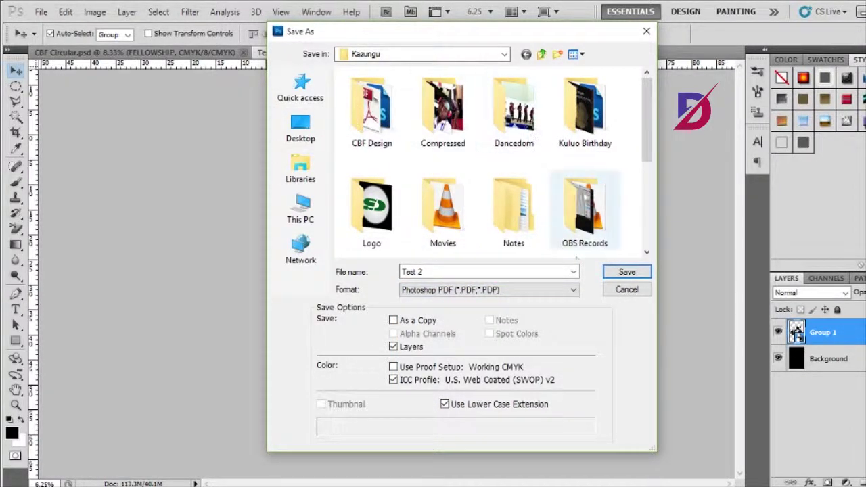
pyautogui.click(614, 294)
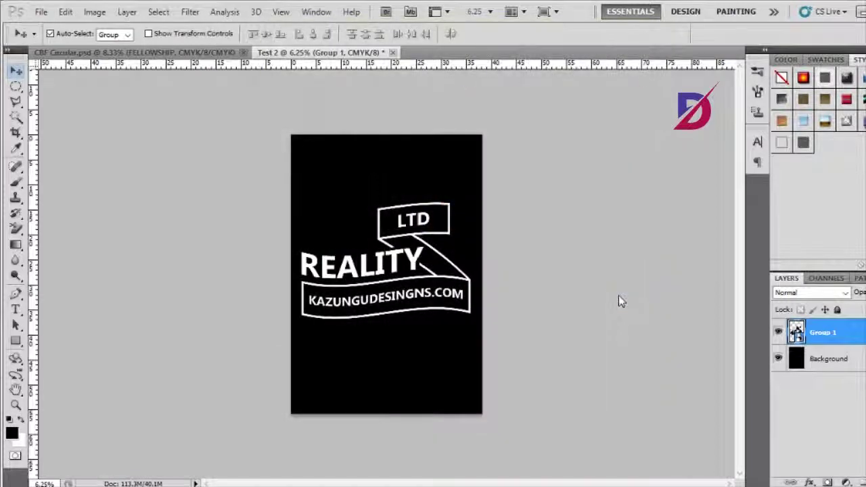